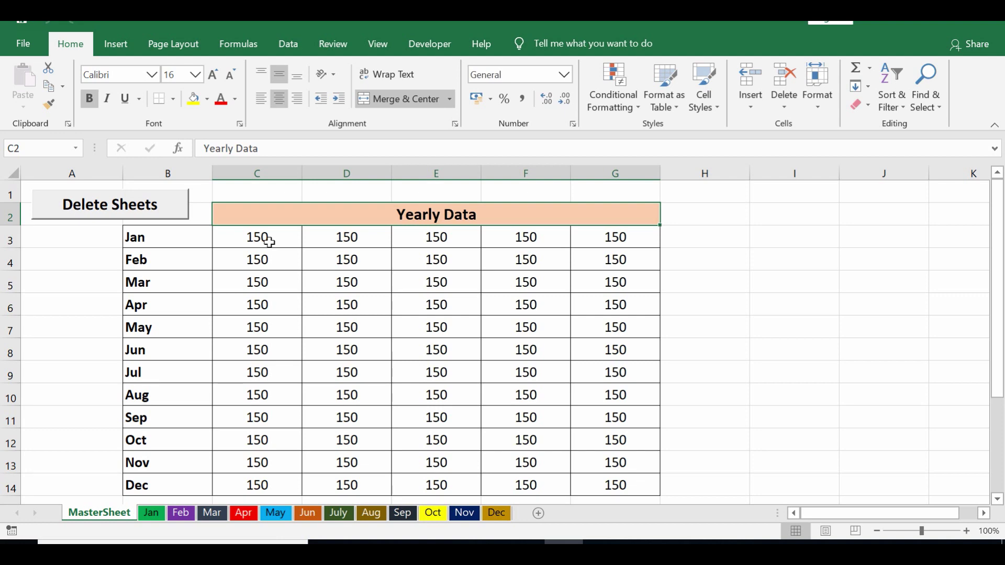
# Browse the Jan through Aug month sheets in the workbook.
pyautogui.click(269, 241)
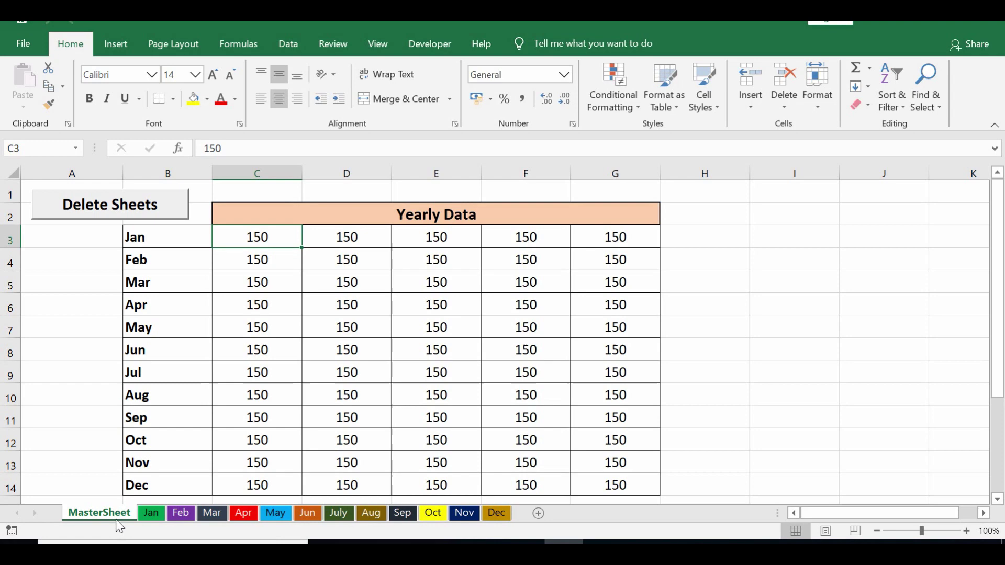
pyautogui.click(152, 513)
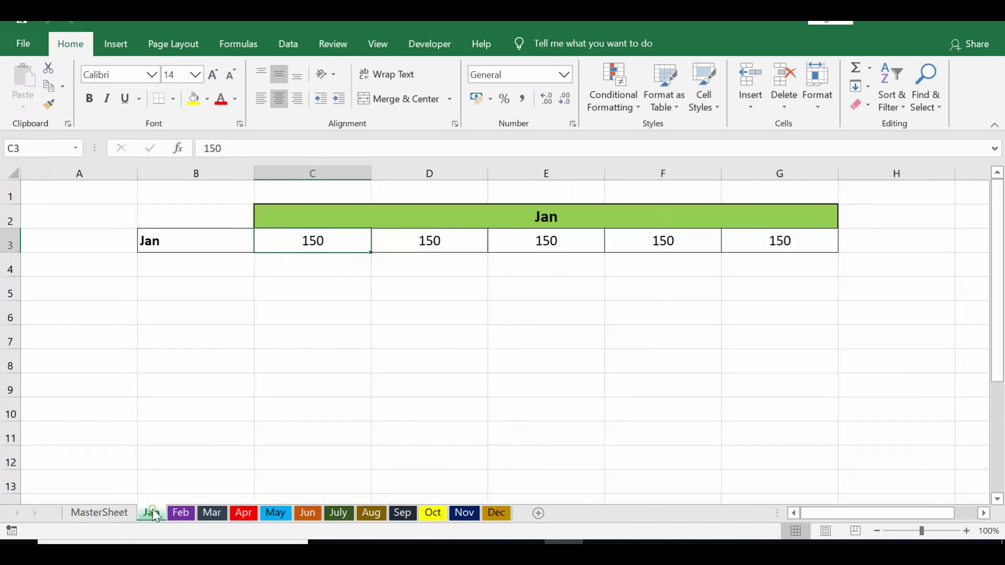
pyautogui.click(181, 513)
pyautogui.click(211, 513)
pyautogui.click(244, 513)
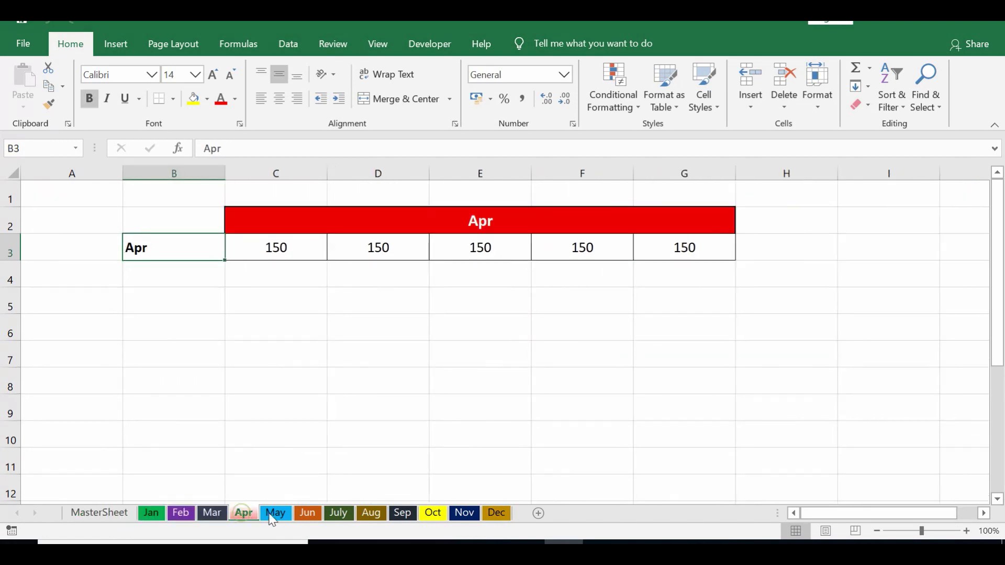
pyautogui.click(277, 514)
pyautogui.click(341, 512)
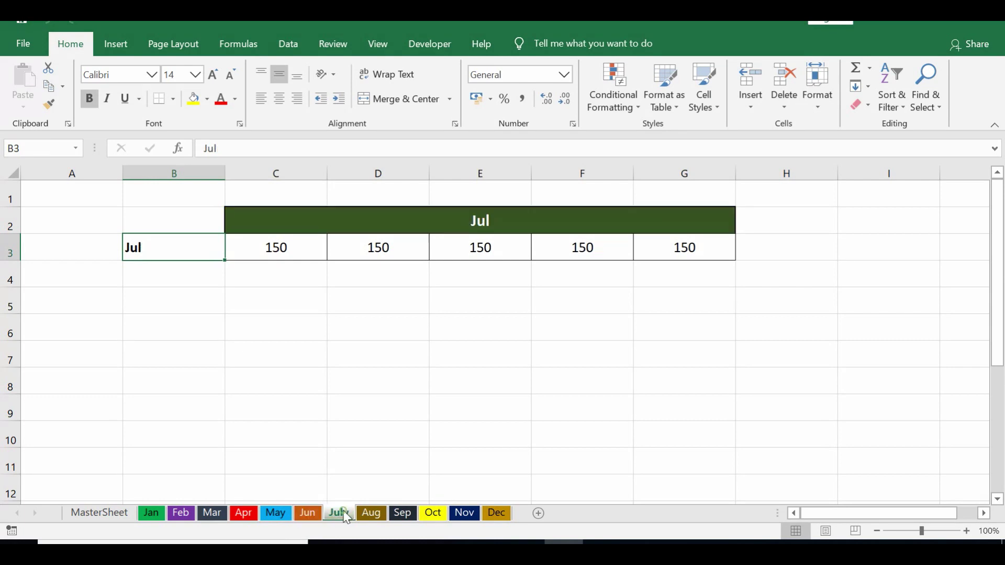
pyautogui.click(378, 514)
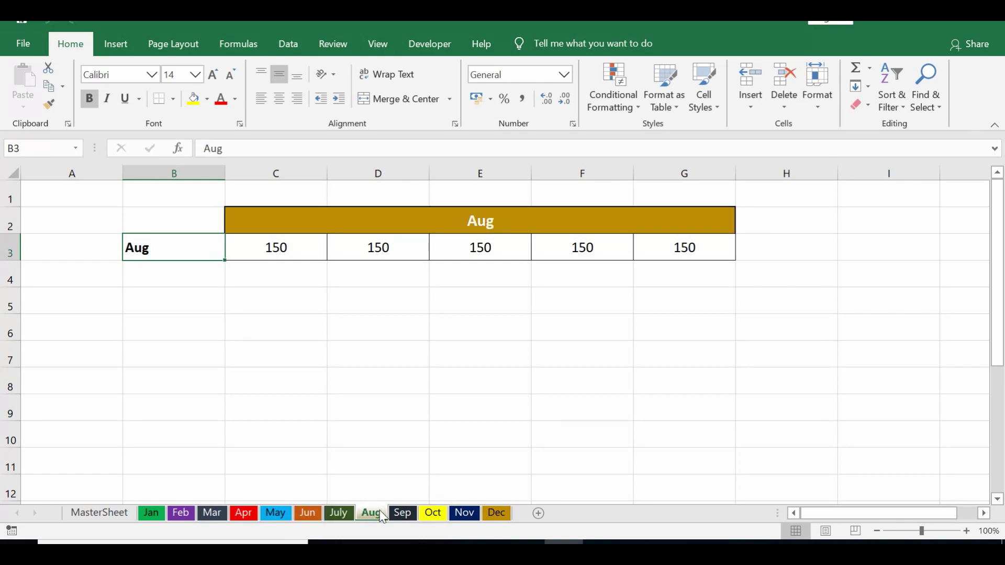
# From MasterSheet, run Delete Sheets and dismiss its confirmation message.
pyautogui.click(110, 513)
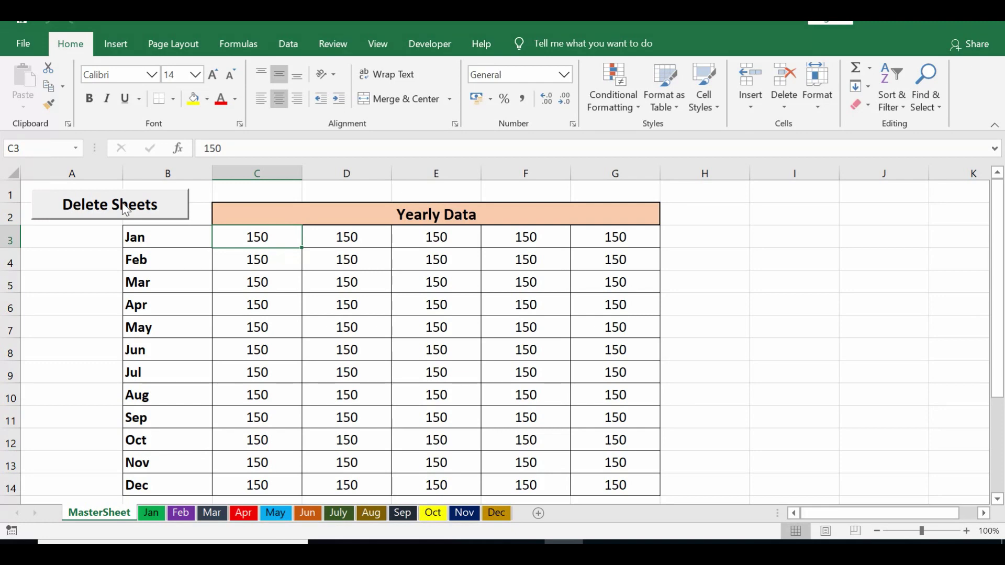
pyautogui.click(124, 206)
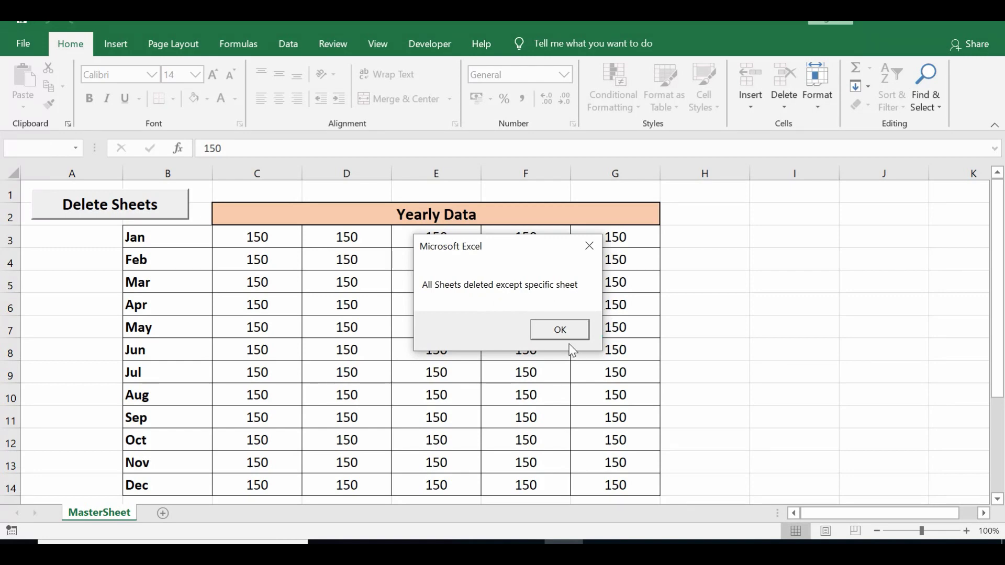
pyautogui.click(560, 330)
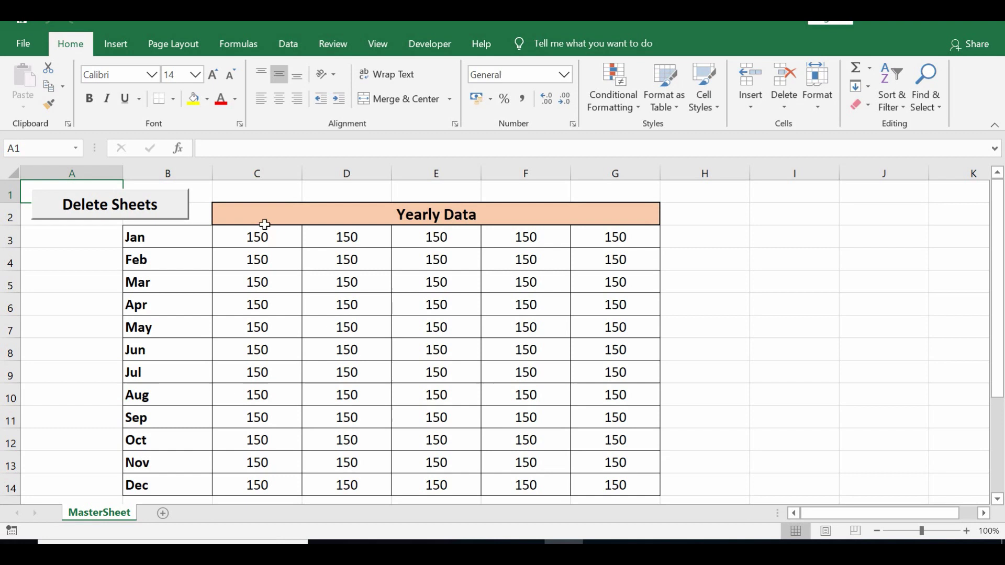
# Close the workbook without saving, then reopen the Delete all Sheets file.
pyautogui.click(177, 241)
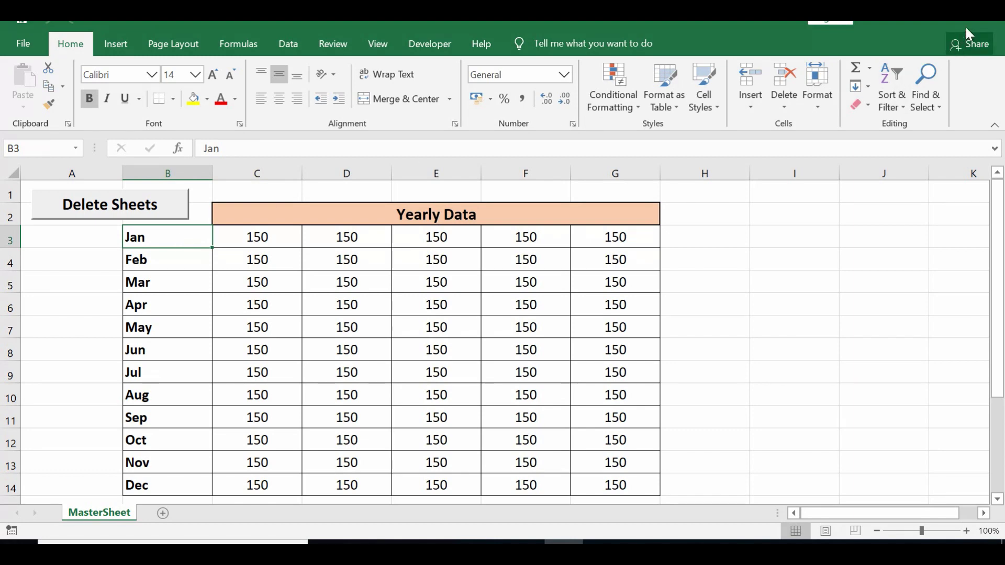
pyautogui.click(989, 25)
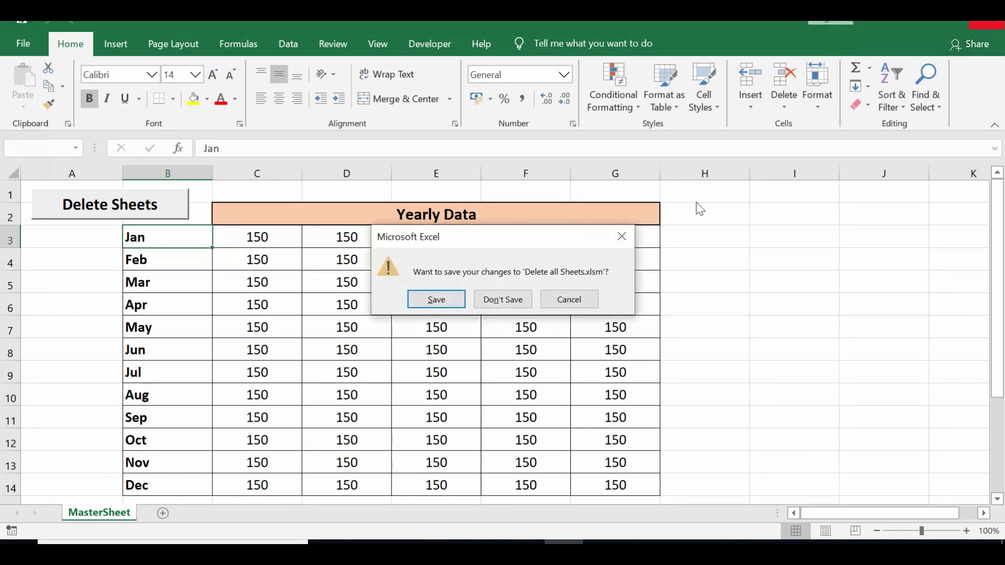
pyautogui.click(504, 302)
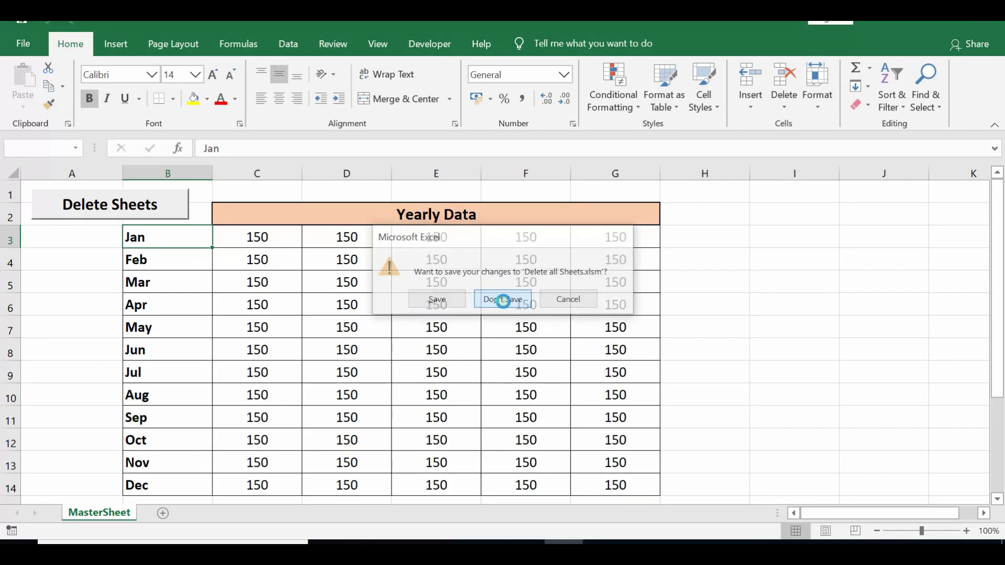
pyautogui.doubleClick(196, 208)
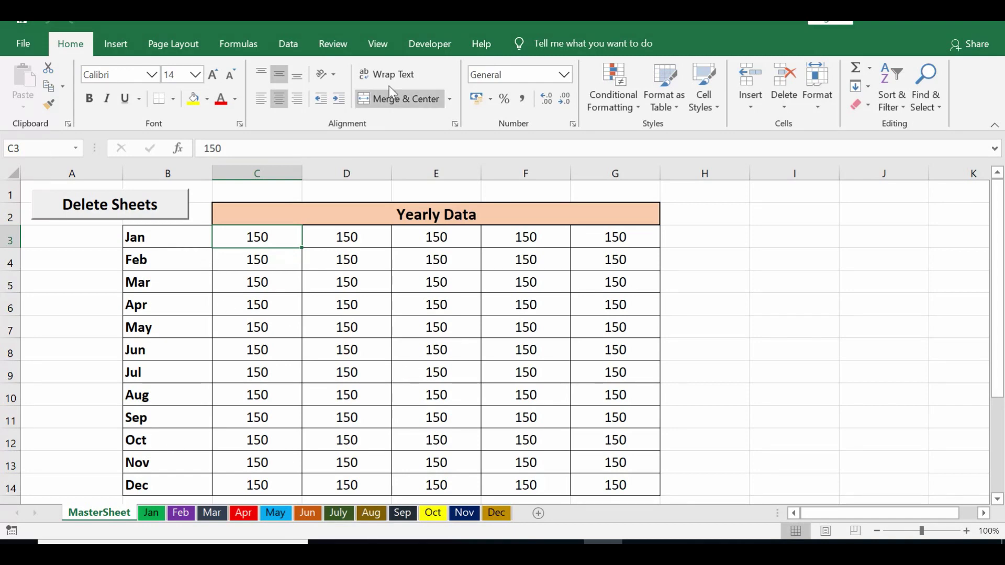
# In Design Mode, open the Delete Sheets button's click code and delete its body.
pyautogui.click(421, 47)
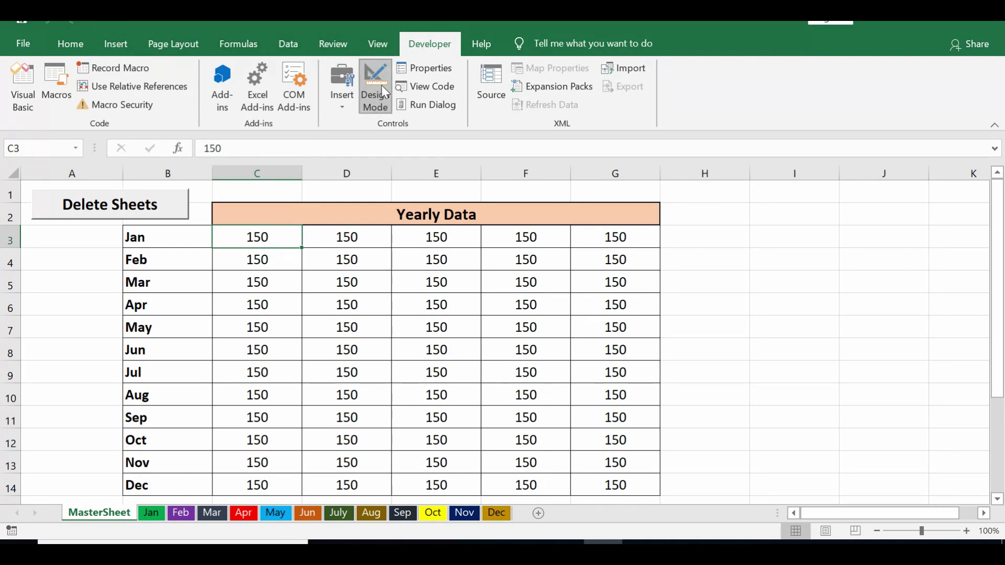
pyautogui.doubleClick(128, 209)
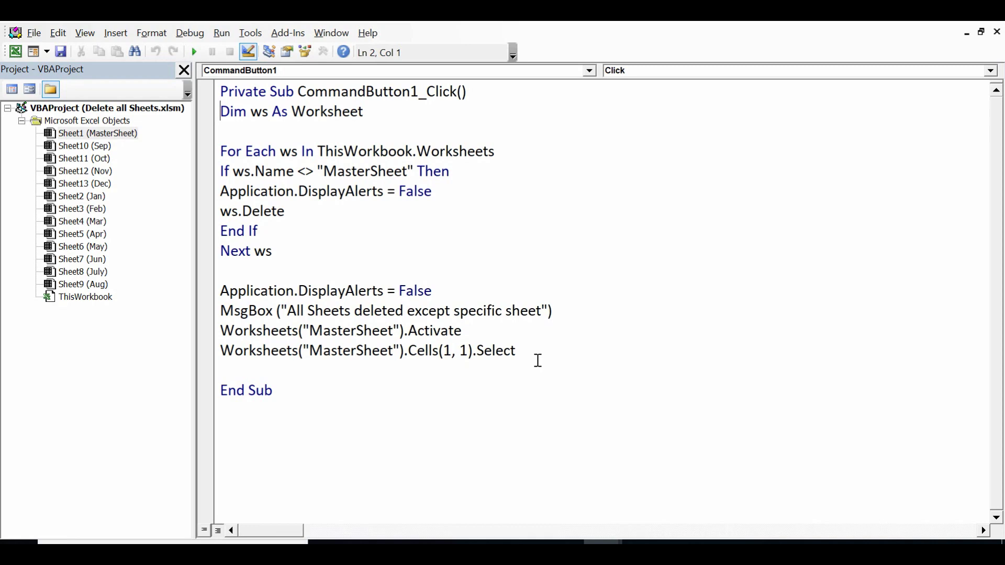
pyautogui.moveTo(537, 360); pyautogui.dragTo(226, 112)
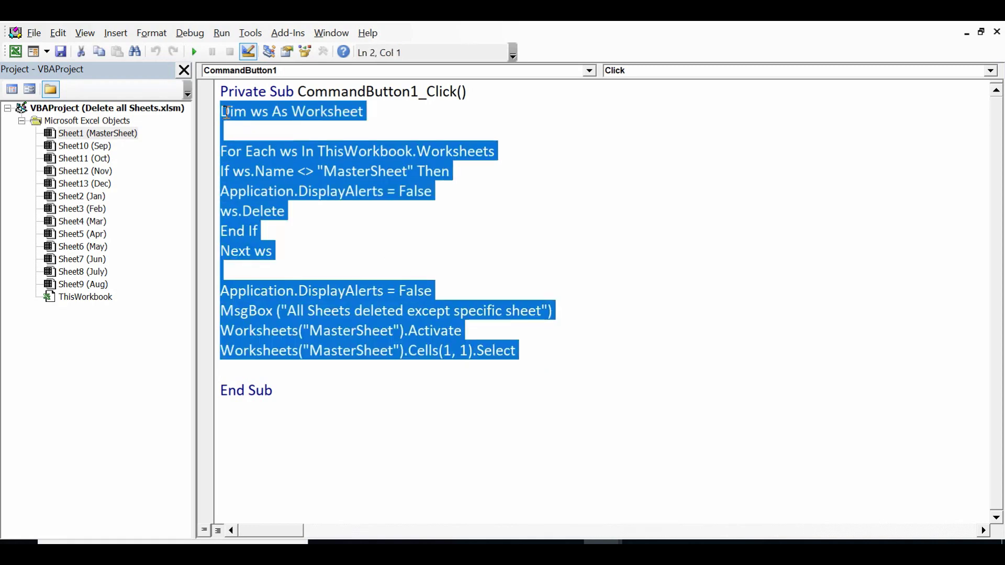
pyautogui.press('Delete')
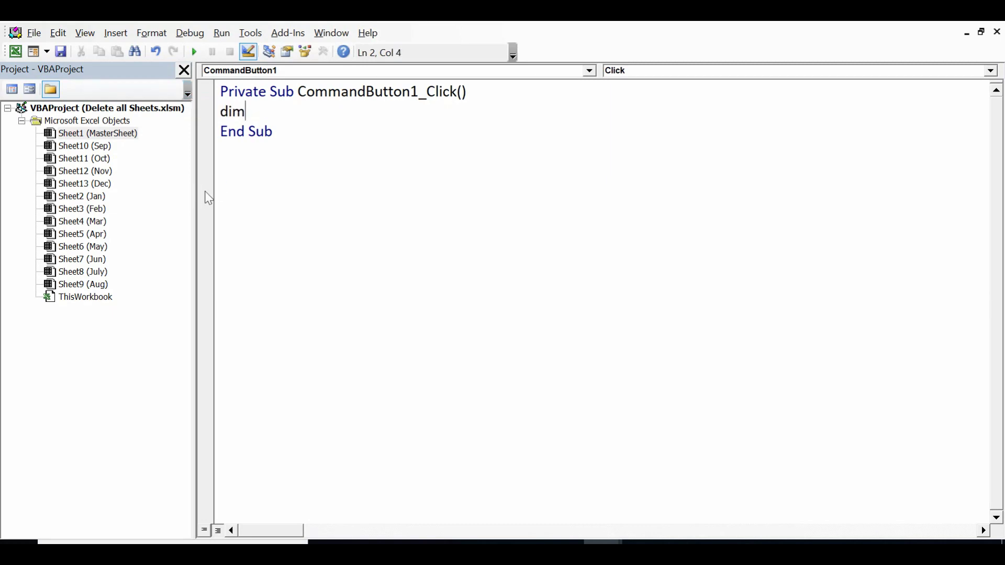
# Declare Dim ws As Worksheet in the click procedure.
pyautogui.write('ws as')
pyautogui.write(' worksheet')
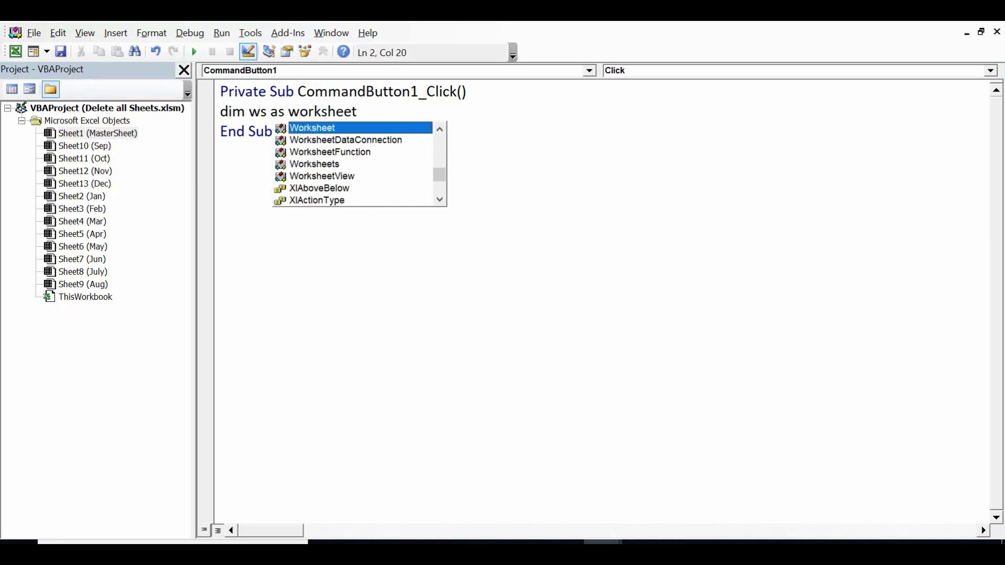
pyautogui.press('Return')
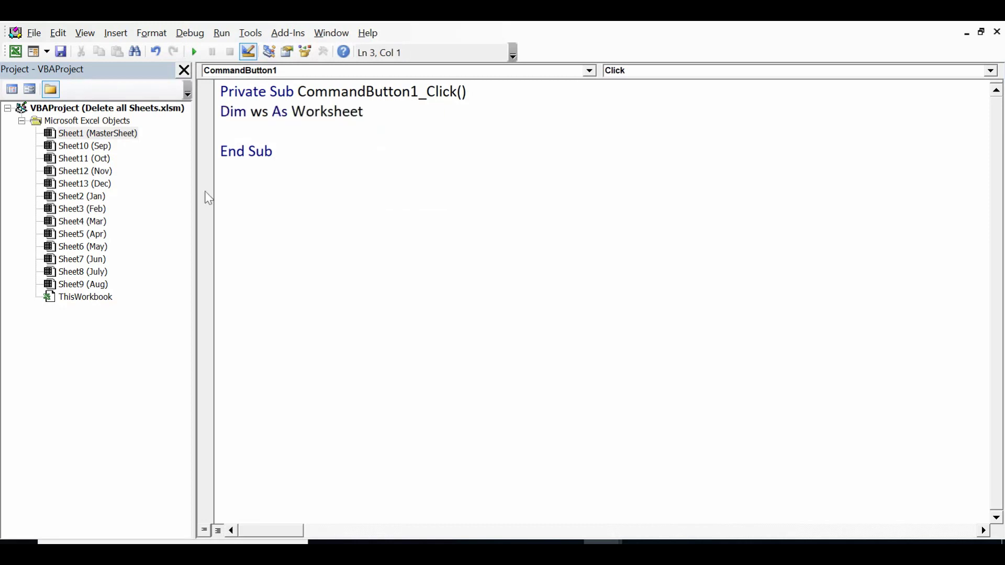
pyautogui.moveTo(270, 116)
pyautogui.mouseDown()
pyautogui.moveTo(255, 114)
pyautogui.moveTo(363, 112)
pyautogui.mouseUp()
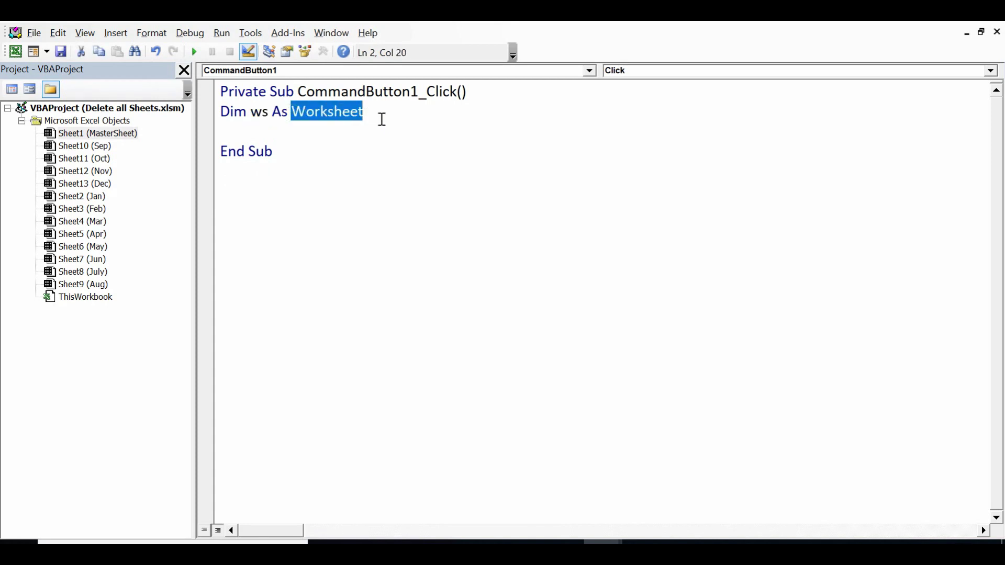
pyautogui.click(382, 116)
pyautogui.press('Return')
pyautogui.press('Return')
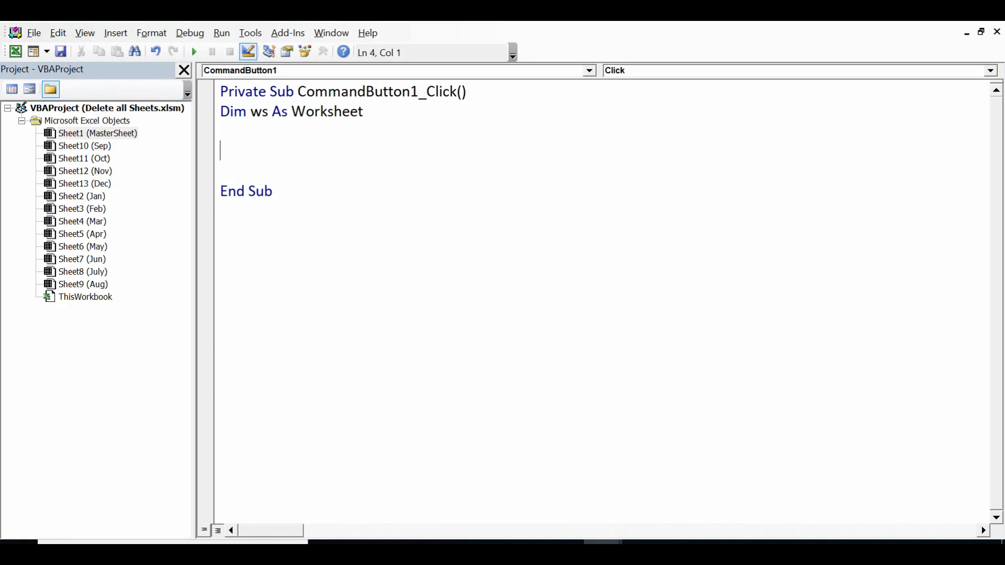
# Write an empty For Each ws In ThisWorkbook.Worksheets loop closed by Next ws.
pyautogui.write('for eac')
pyautogui.write('h ws')
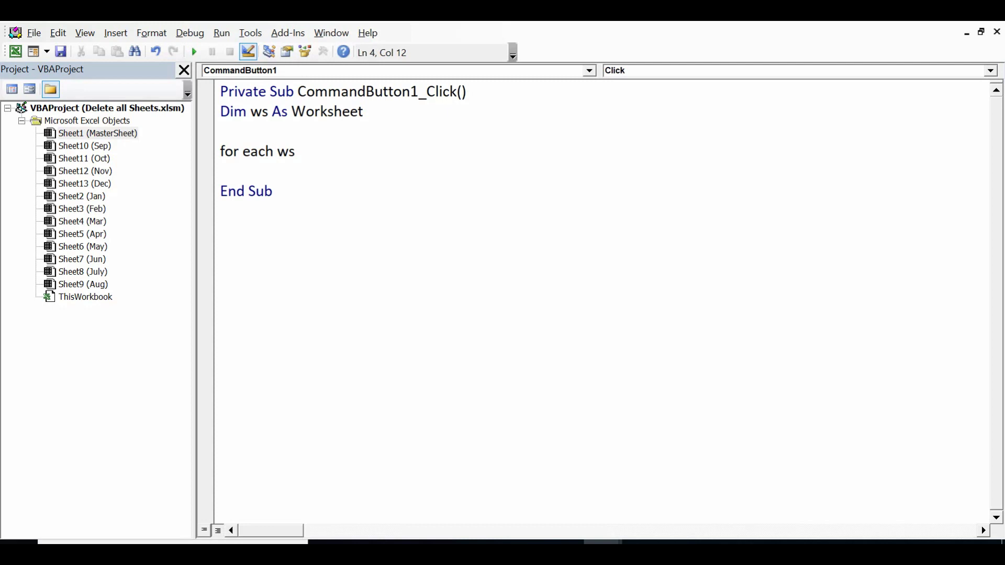
pyautogui.write(' in this w')
pyautogui.press('BackSpace')
pyautogui.press('BackSpace')
pyautogui.write('workbook')
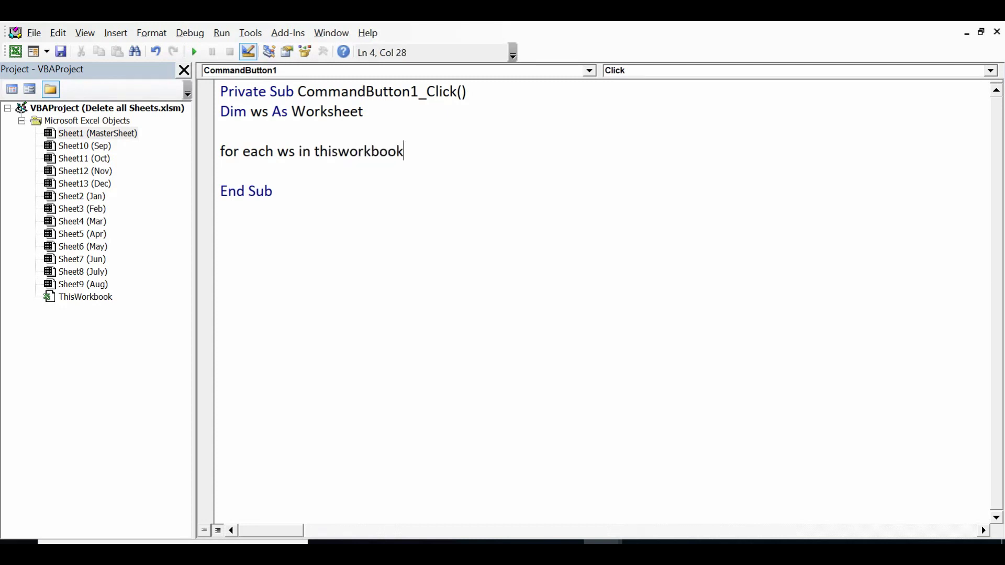
pyautogui.write('.')
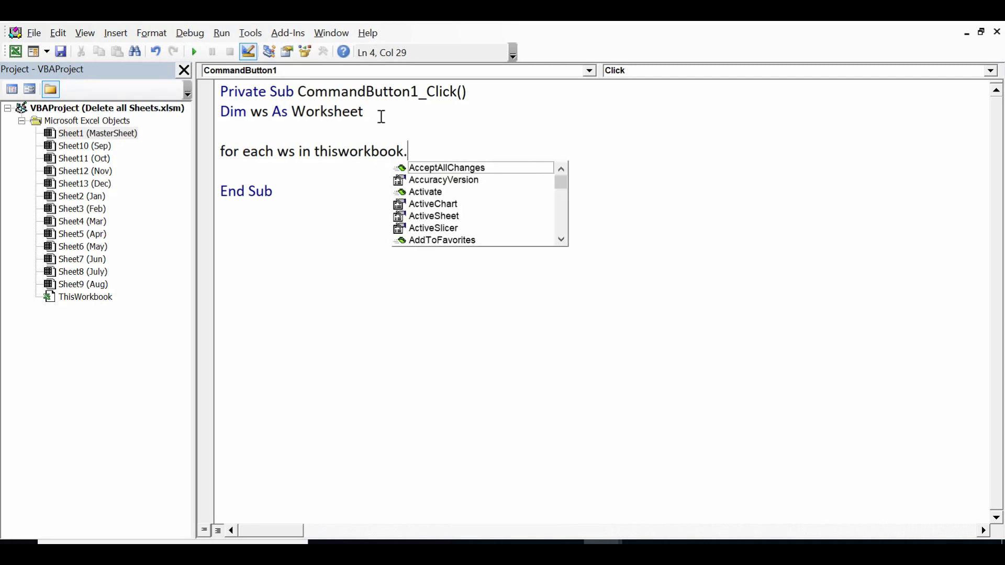
pyautogui.write('work')
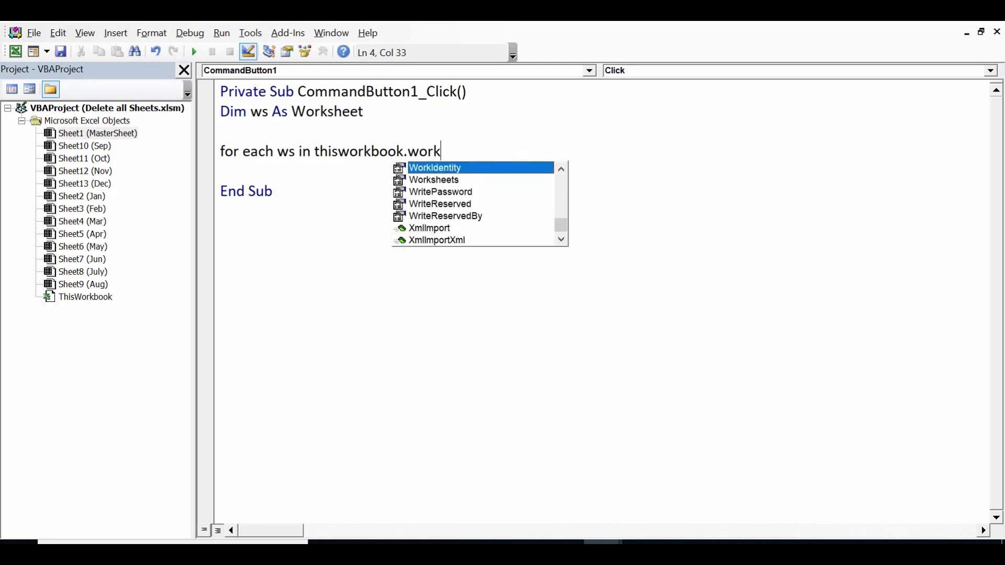
pyautogui.press('Down')
pyautogui.press('Tab')
pyautogui.press('Return')
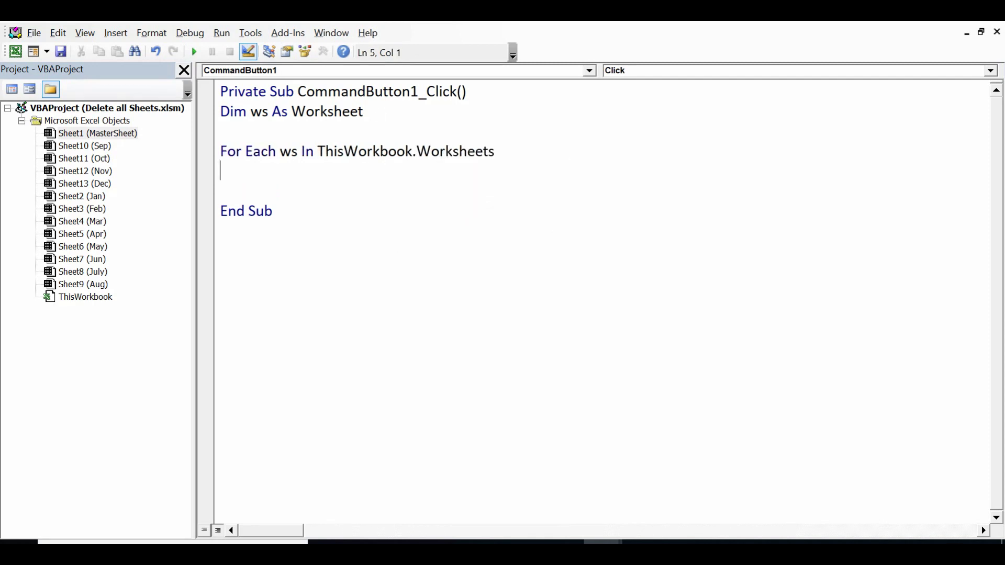
pyautogui.press('Return')
pyautogui.press('Return')
pyautogui.press('Return')
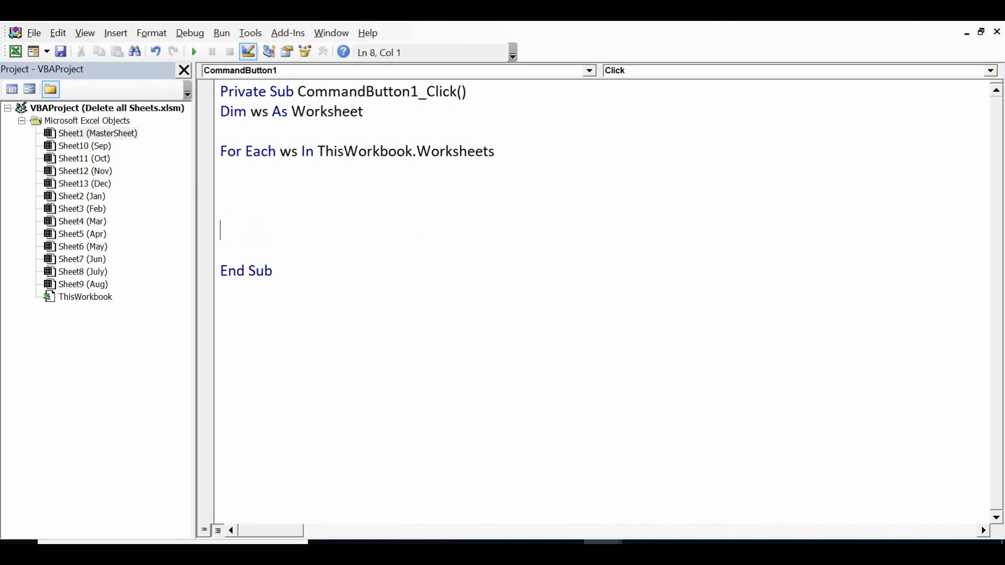
pyautogui.write('next ws')
pyautogui.press('Return')
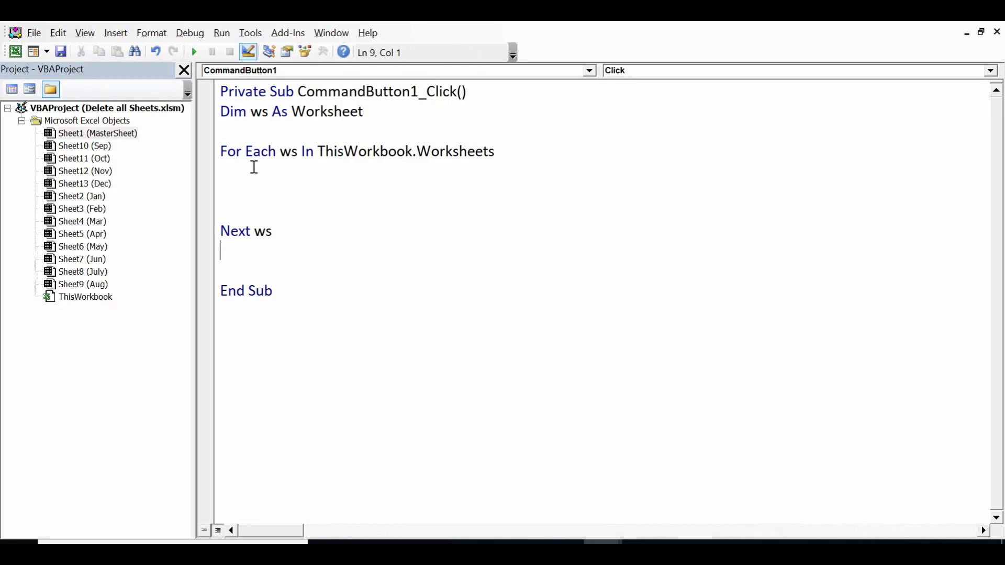
# Inside the loop, start an If line testing ws.Name <> "MasterSheet".
pyautogui.click(249, 169)
pyautogui.write('4')
pyautogui.press('BackSpace')
pyautogui.press('Return')
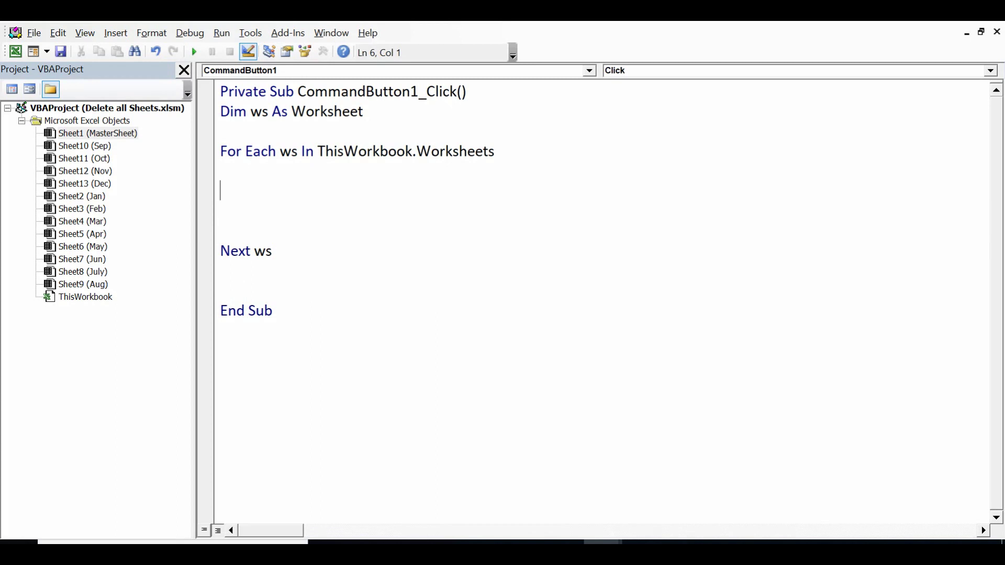
pyautogui.write('if ws')
pyautogui.write('.')
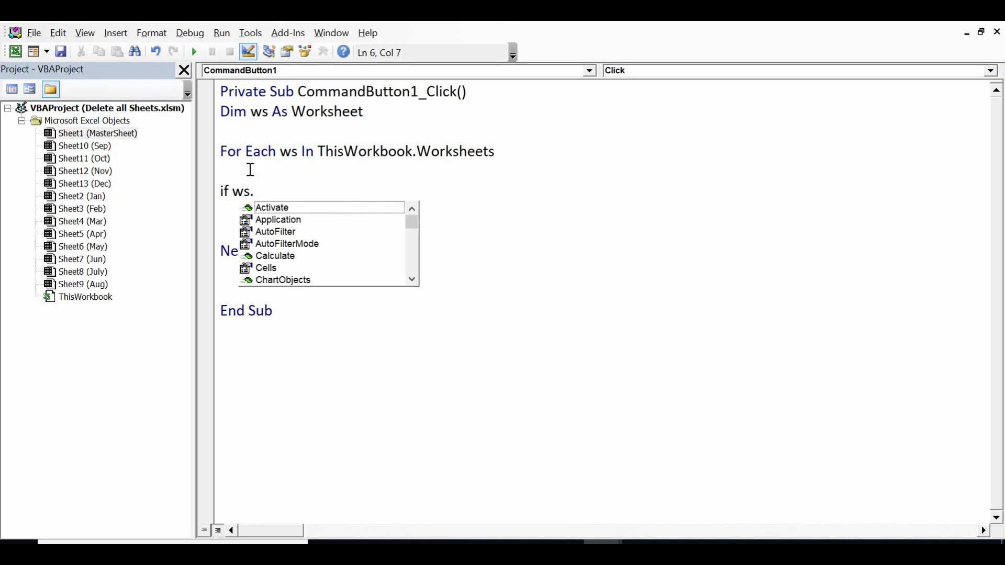
pyautogui.write('name')
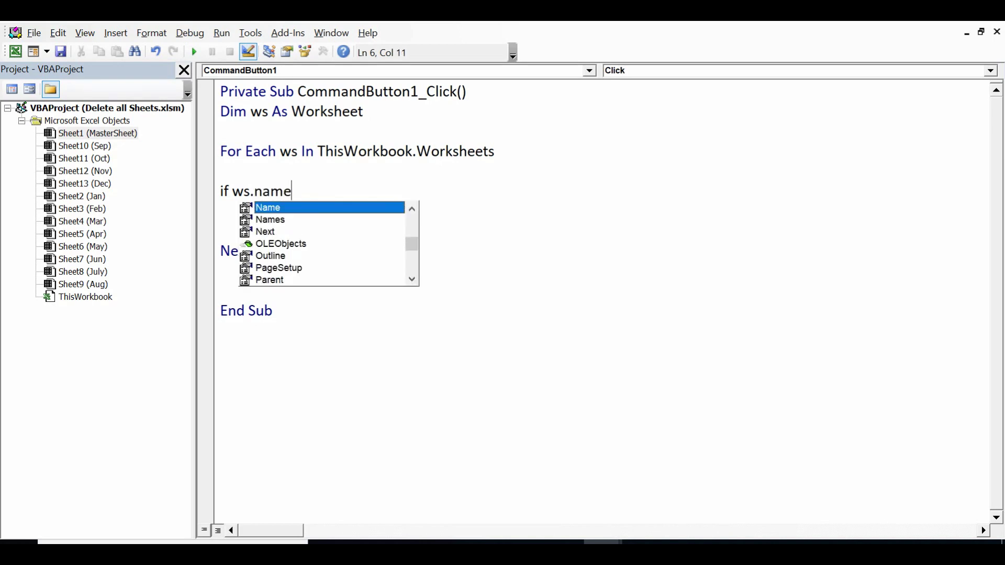
pyautogui.write('<>')
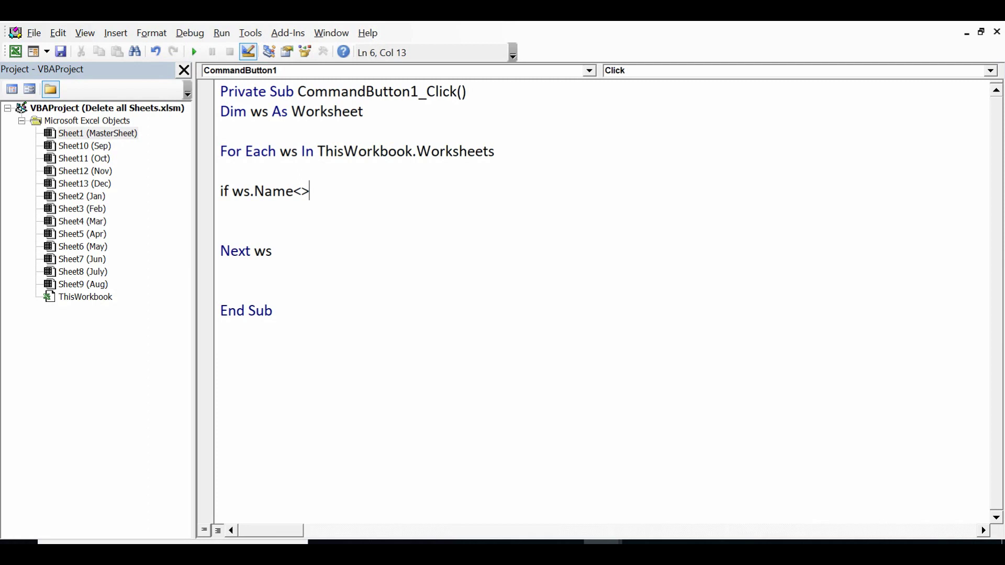
pyautogui.write('"M')
pyautogui.write('aster')
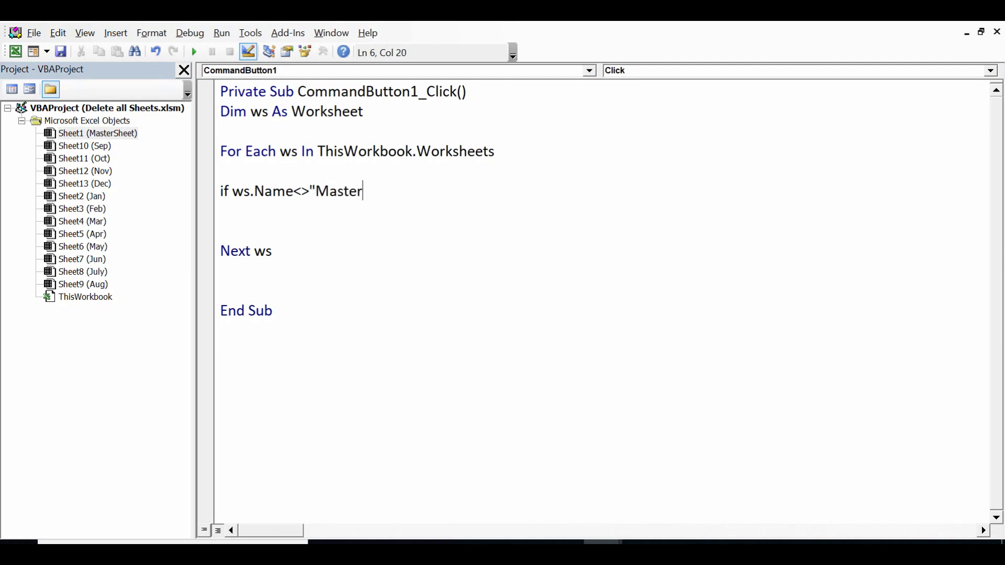
pyautogui.write('Sheet')
pyautogui.write('"')
# Finish the If line with Then and add ws.Delete beneath it.
pyautogui.moveTo(418, 192); pyautogui.dragTo(316, 190)
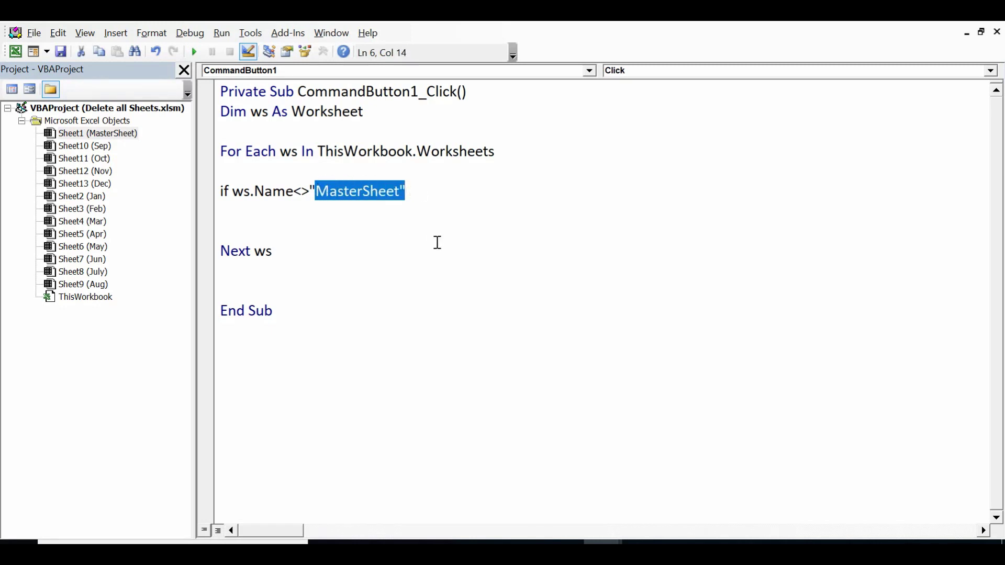
pyautogui.click(424, 186)
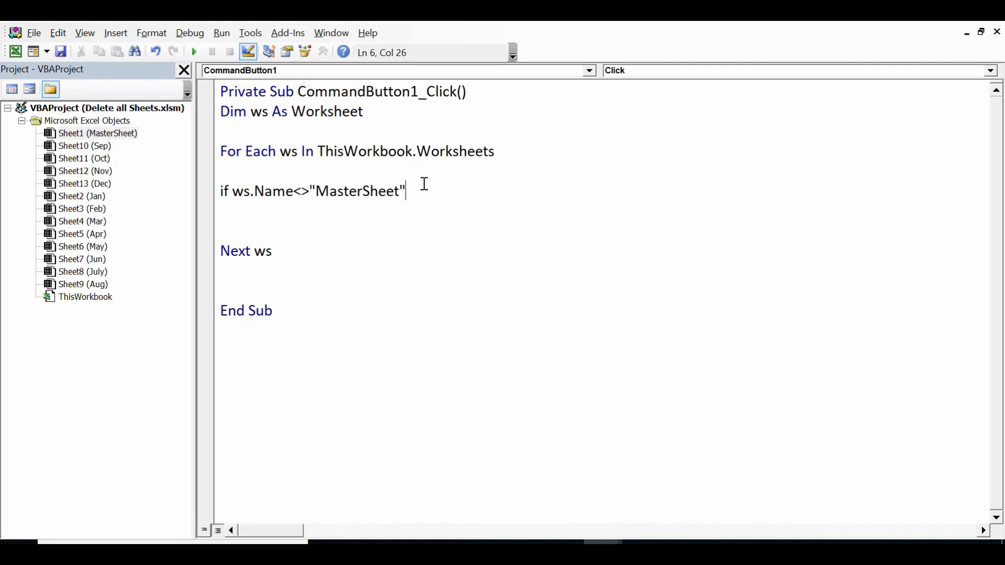
pyautogui.write(' then')
pyautogui.press('Return')
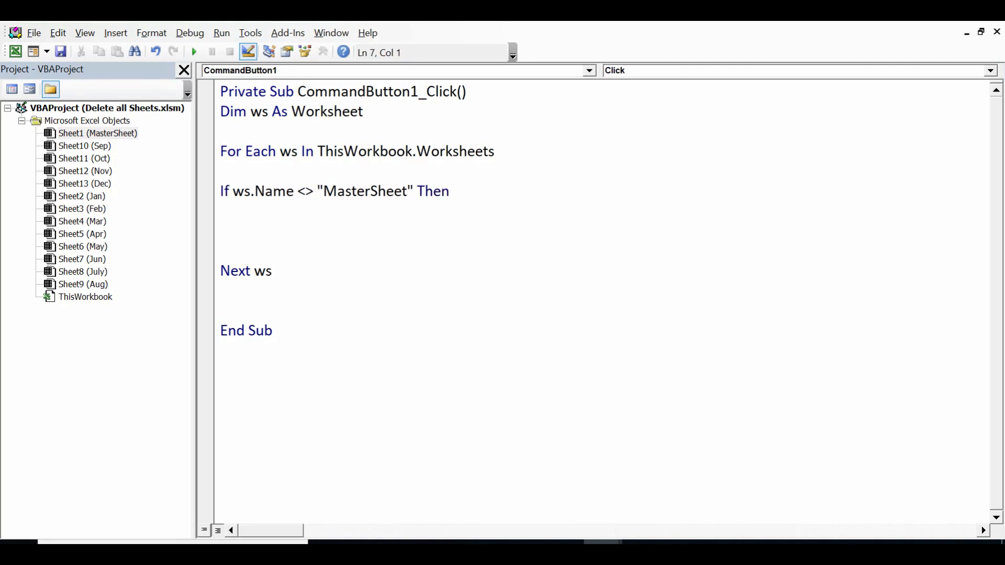
pyautogui.write('ws')
pyautogui.write('.d')
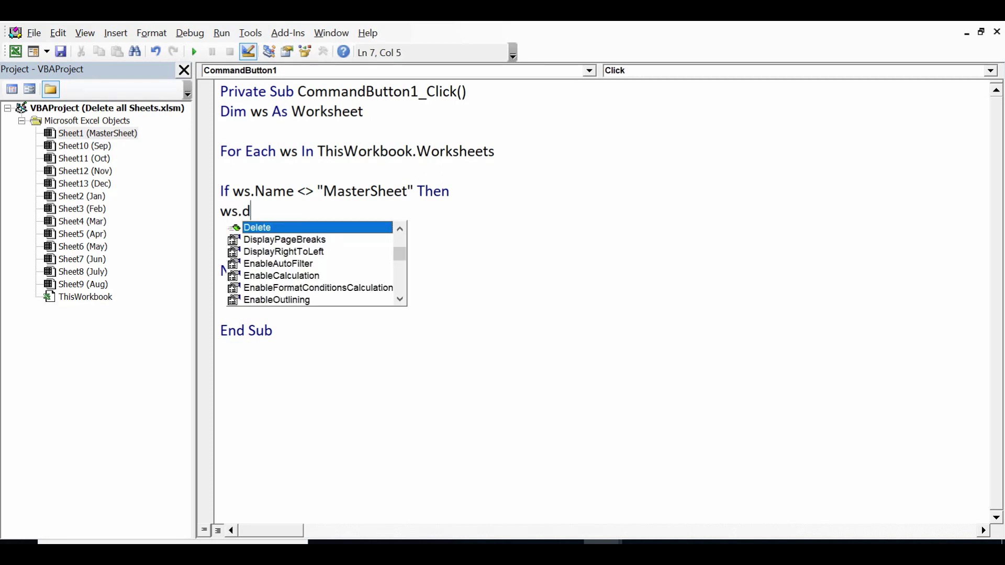
pyautogui.write('elete')
pyautogui.press('Return')
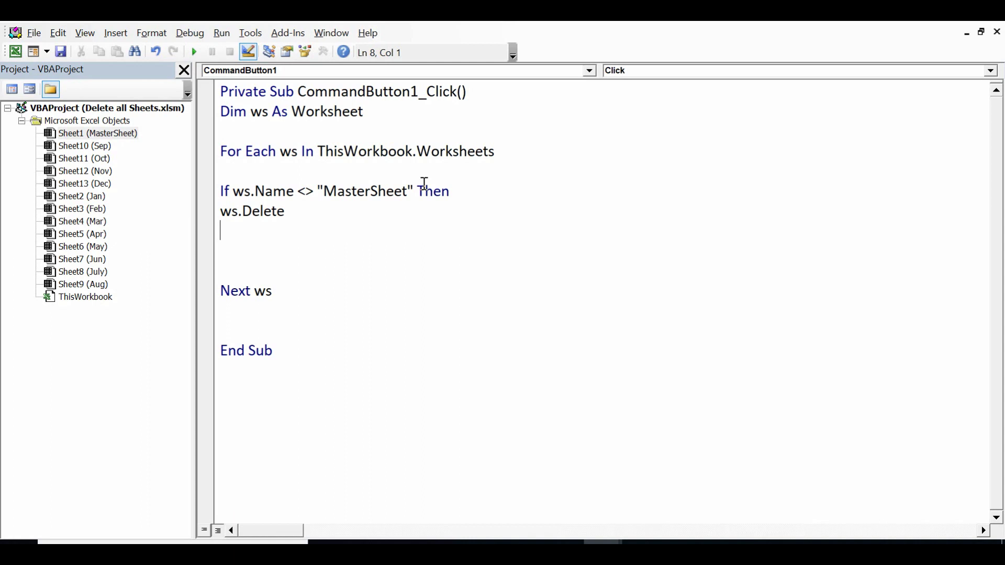
# Close the If block with End If and remove the extra blank lines.
pyautogui.write('end if')
pyautogui.press('Return')
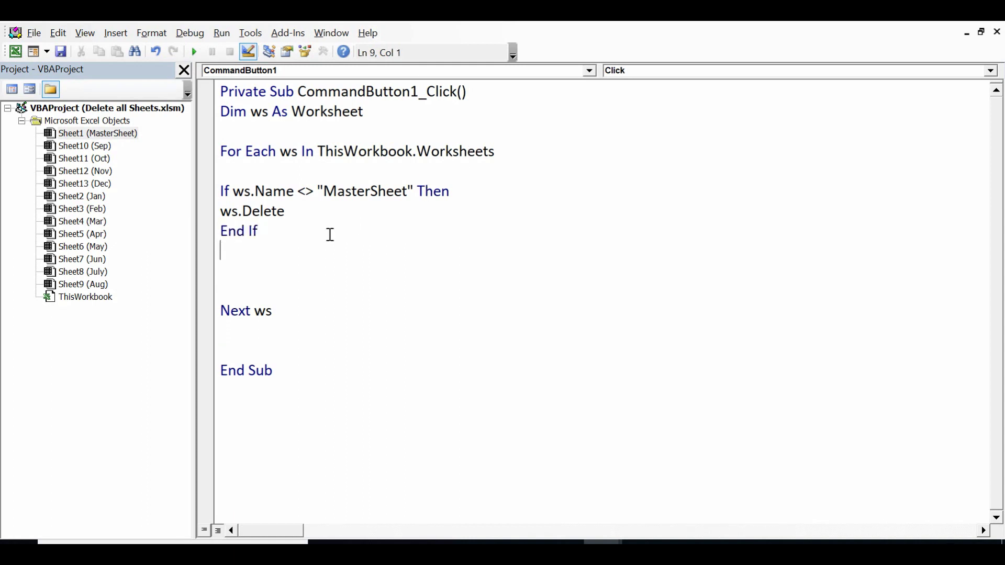
pyautogui.press('Delete')
pyautogui.press('Delete')
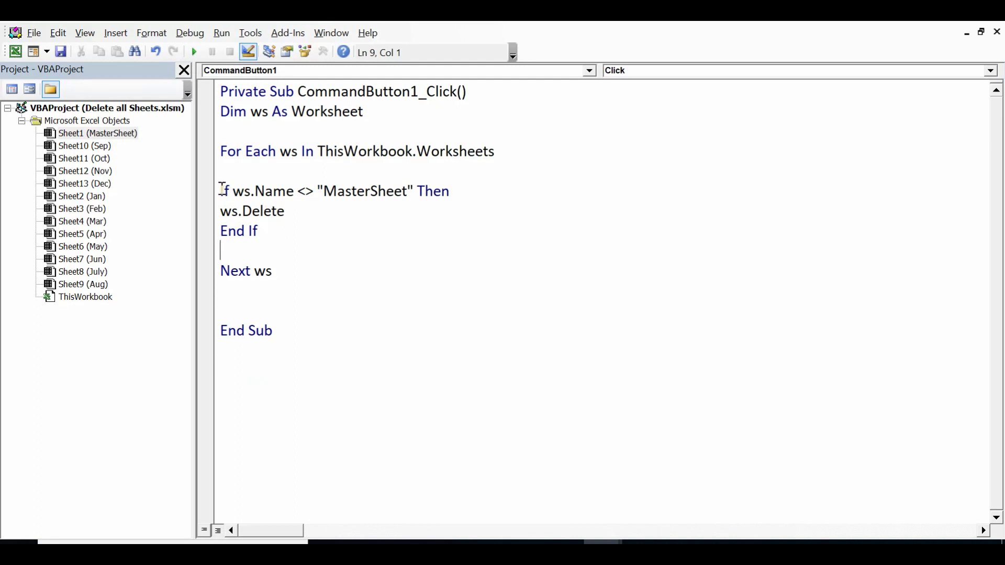
pyautogui.moveTo(223, 191); pyautogui.dragTo(266, 230)
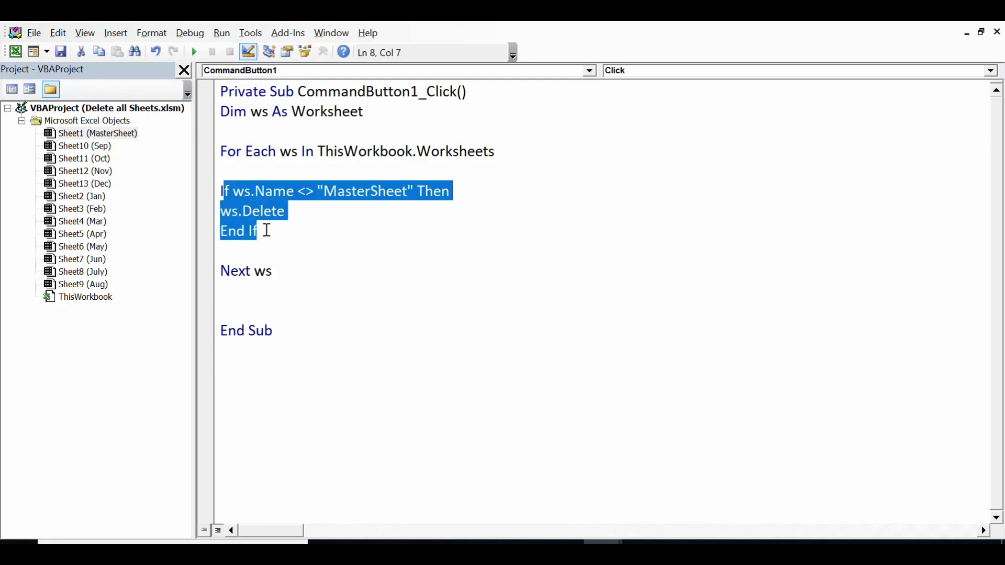
pyautogui.click(266, 230)
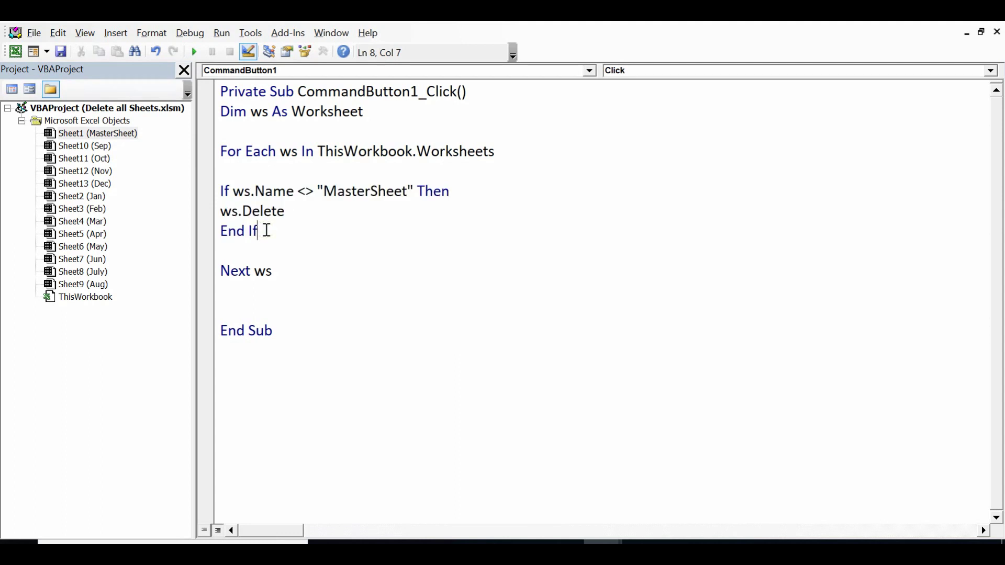
# Add Application.DisplayAlerts = False above the If statement.
pyautogui.click(224, 173)
pyautogui.write('application')
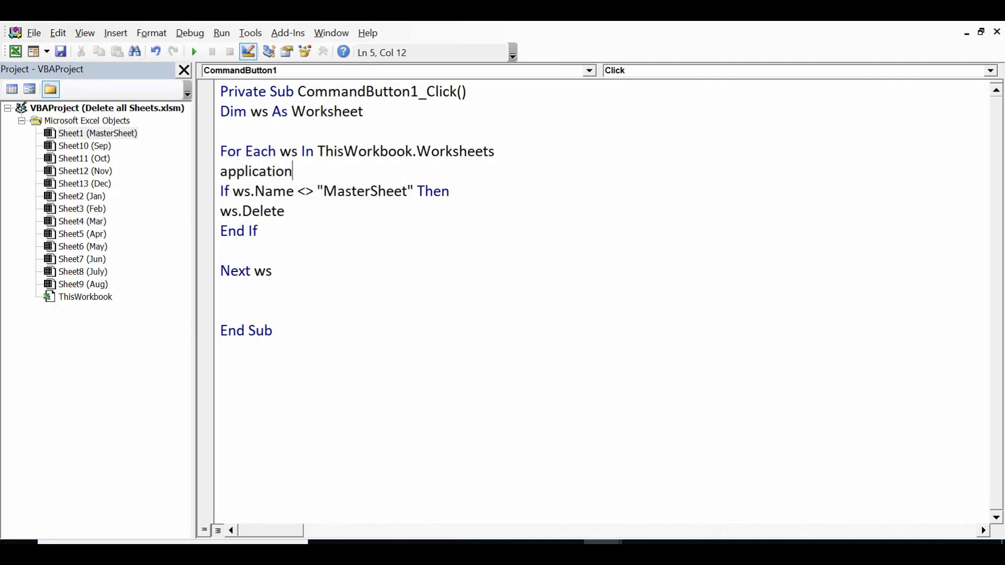
pyautogui.write('.display')
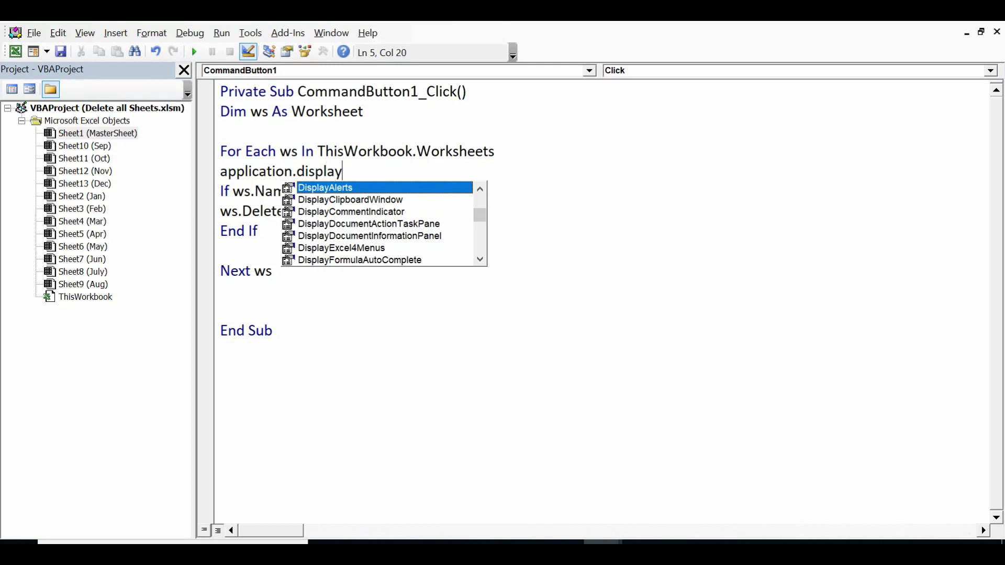
pyautogui.press('Tab')
pyautogui.write('=')
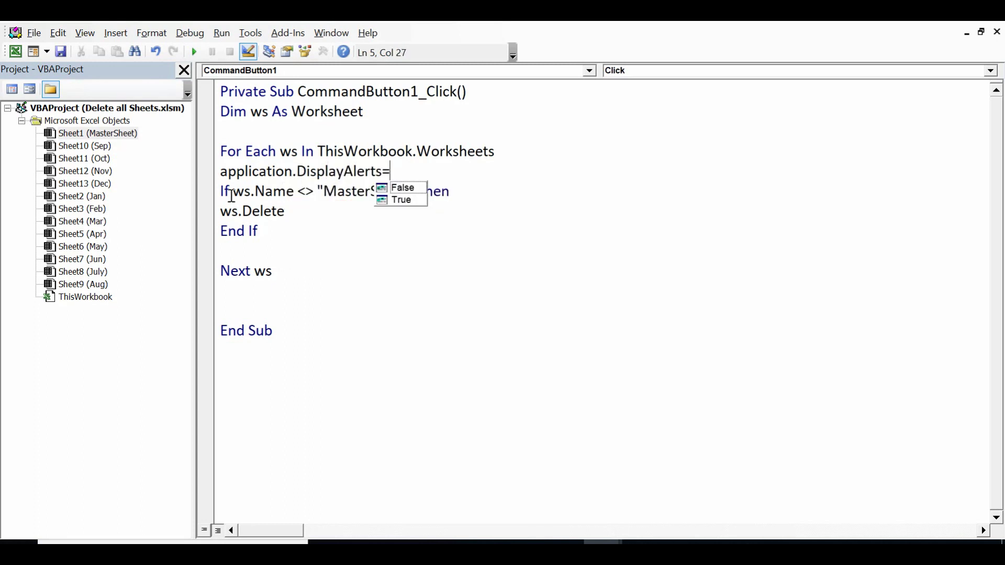
pyautogui.write('false')
pyautogui.press('Return')
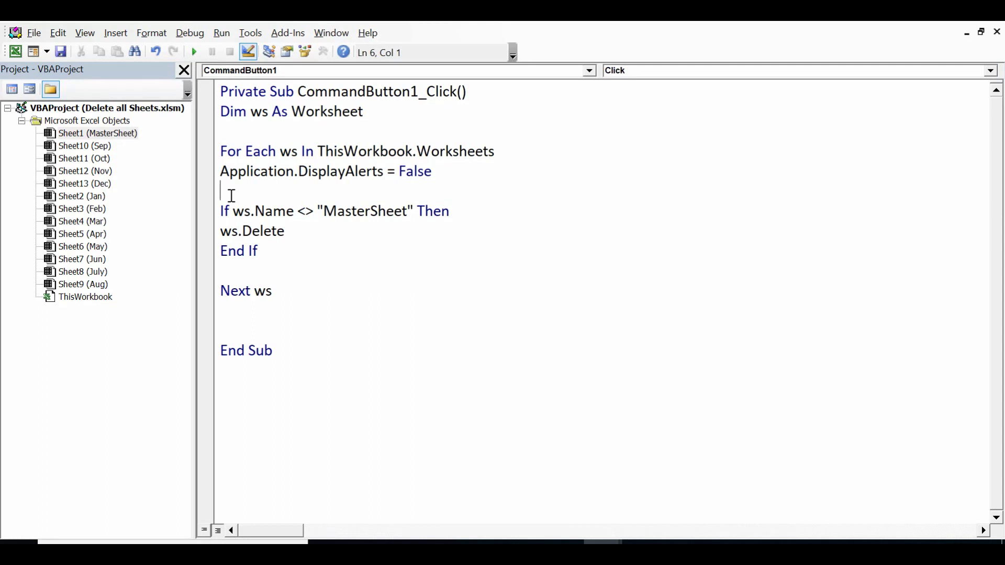
# Add Application.DisplayAlerts = True after Next ws.
pyautogui.click(228, 311)
pyautogui.write('app')
pyautogui.write('lication.di')
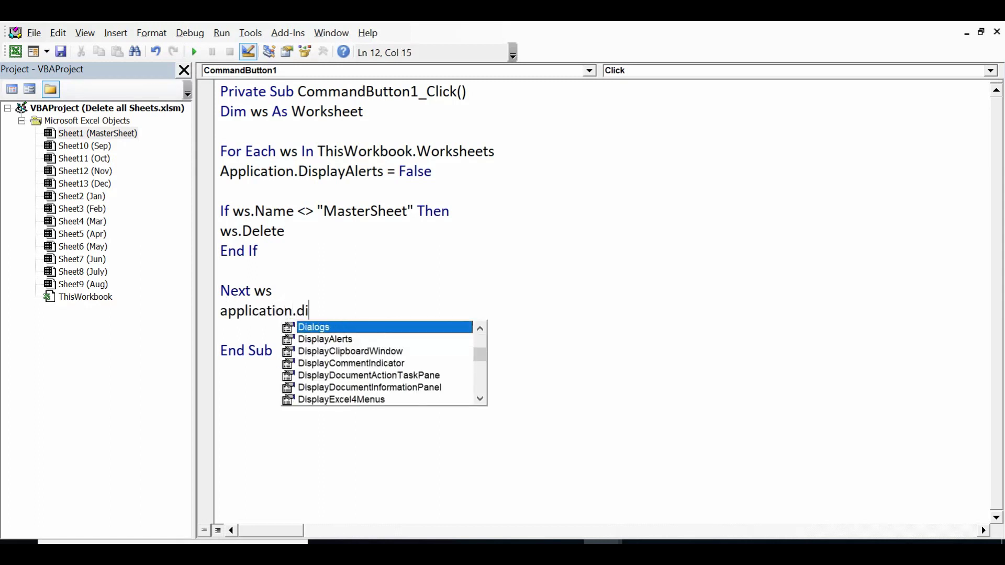
pyautogui.press('Down')
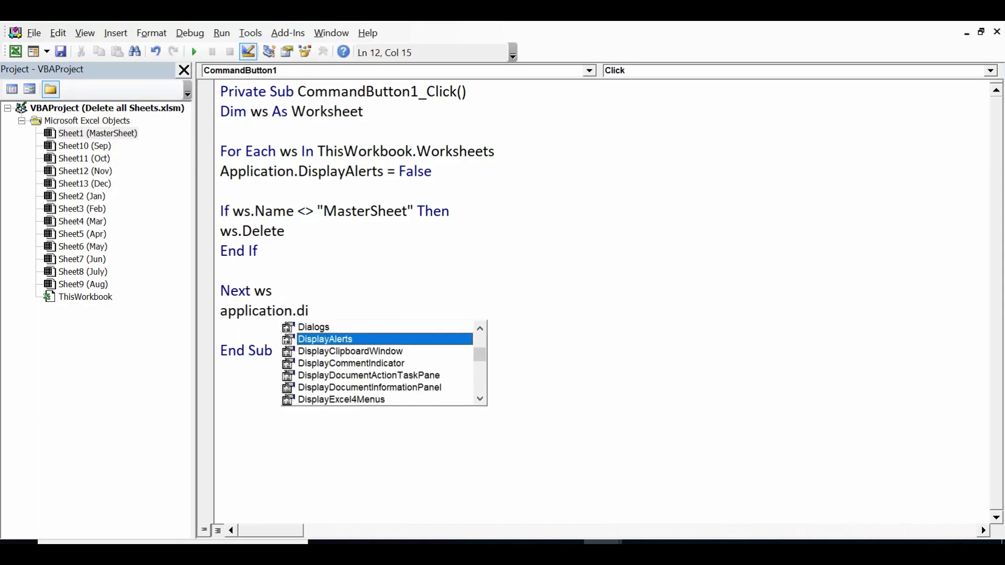
pyautogui.press('Tab')
pyautogui.write('=')
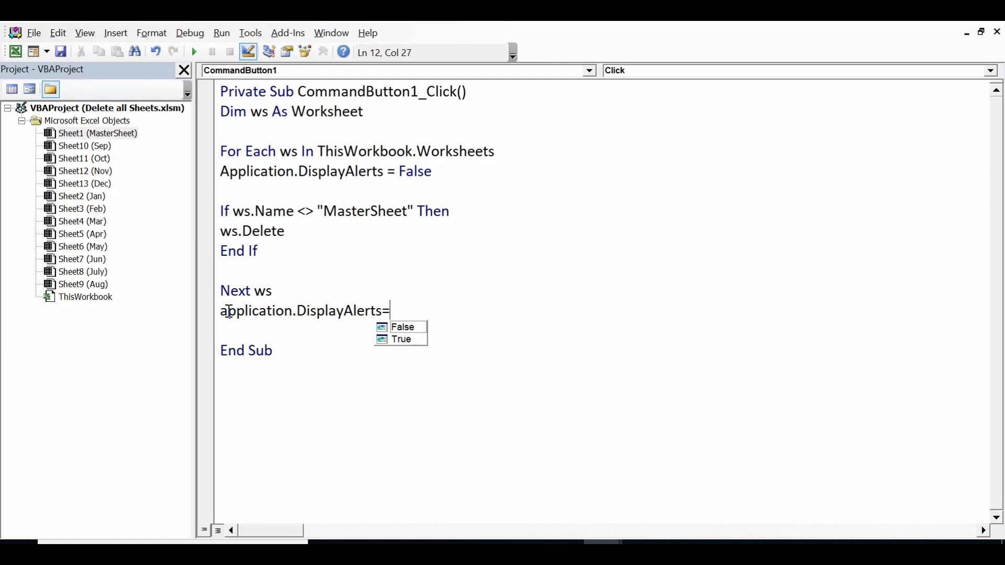
pyautogui.write('tr')
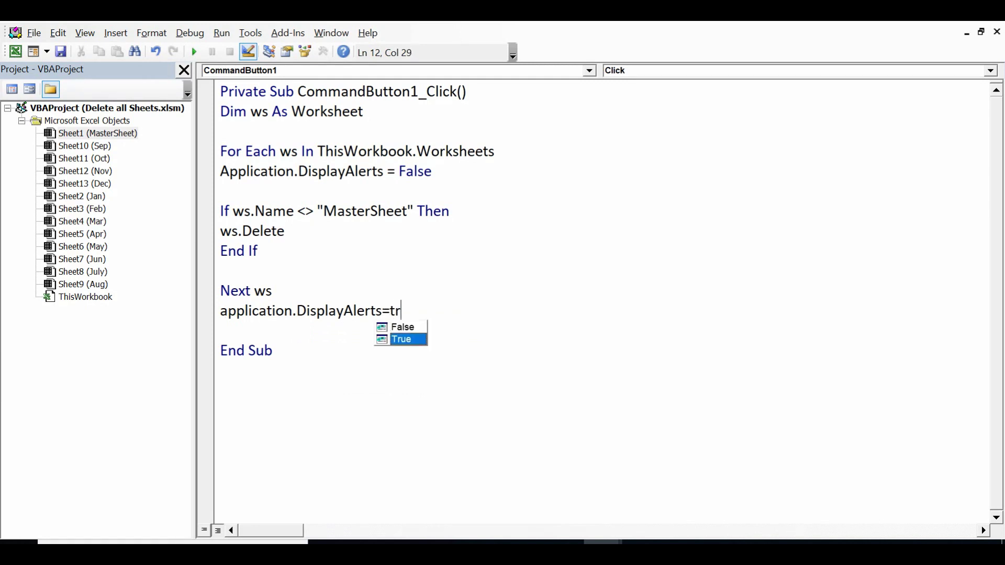
pyautogui.write('ue')
pyautogui.press('Return')
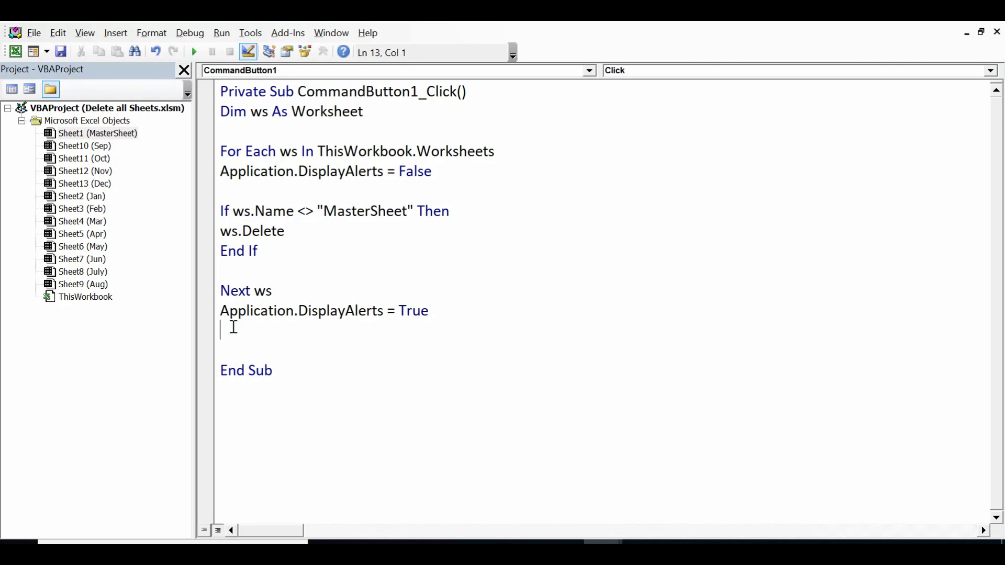
# Add MsgBox ("All sheets are deleted except specific sheet") before End Sub.
pyautogui.press('Return')
pyautogui.write('ms')
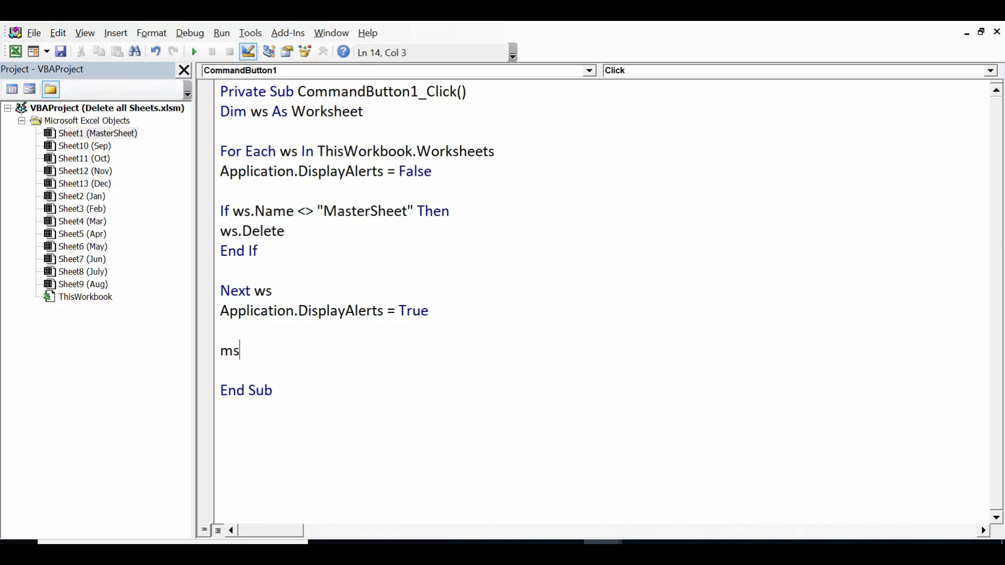
pyautogui.write('gbox')
pyautogui.write('("A')
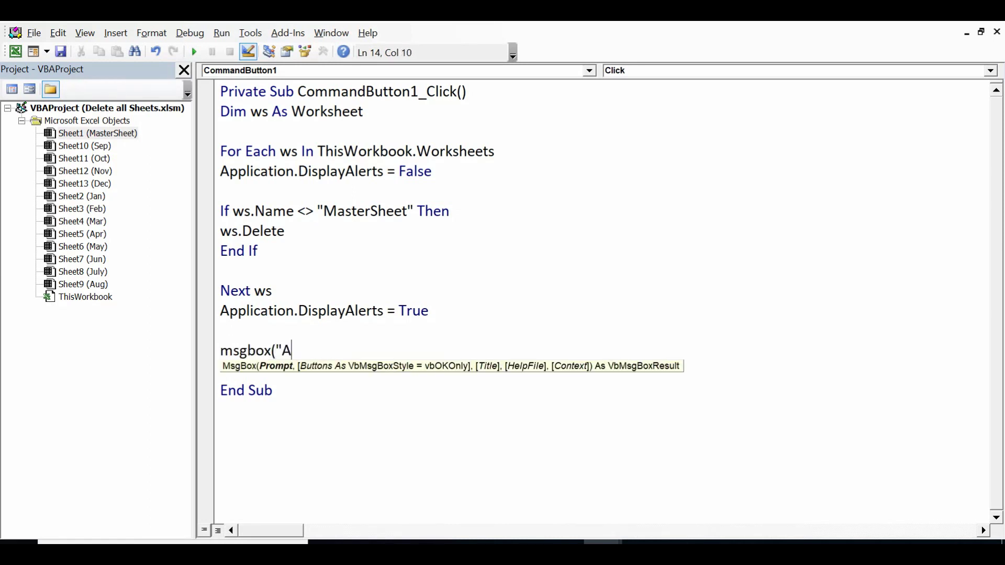
pyautogui.write('ll sheet')
pyautogui.write('s are de')
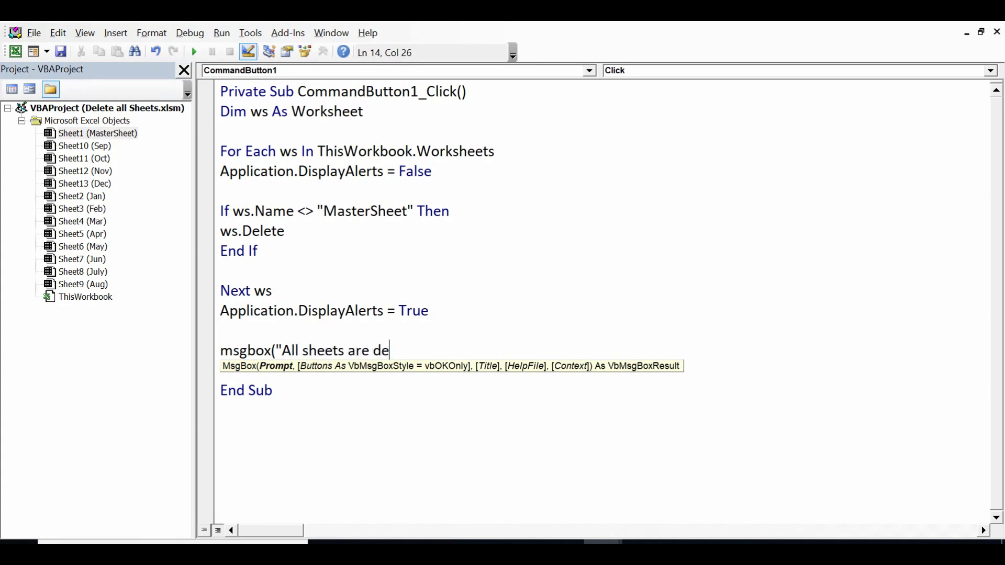
pyautogui.write('lte')
pyautogui.press('BackSpace')
pyautogui.press('BackSpace')
pyautogui.write('ed')
pyautogui.press('BackSpace')
pyautogui.write('ted')
pyautogui.write(' except sp')
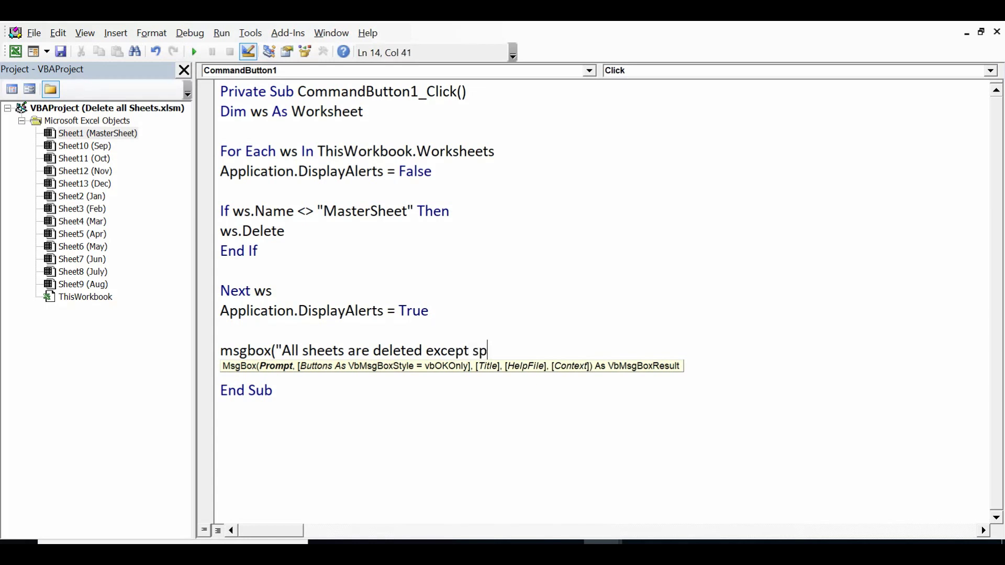
pyautogui.write('ecific she')
pyautogui.write('et')
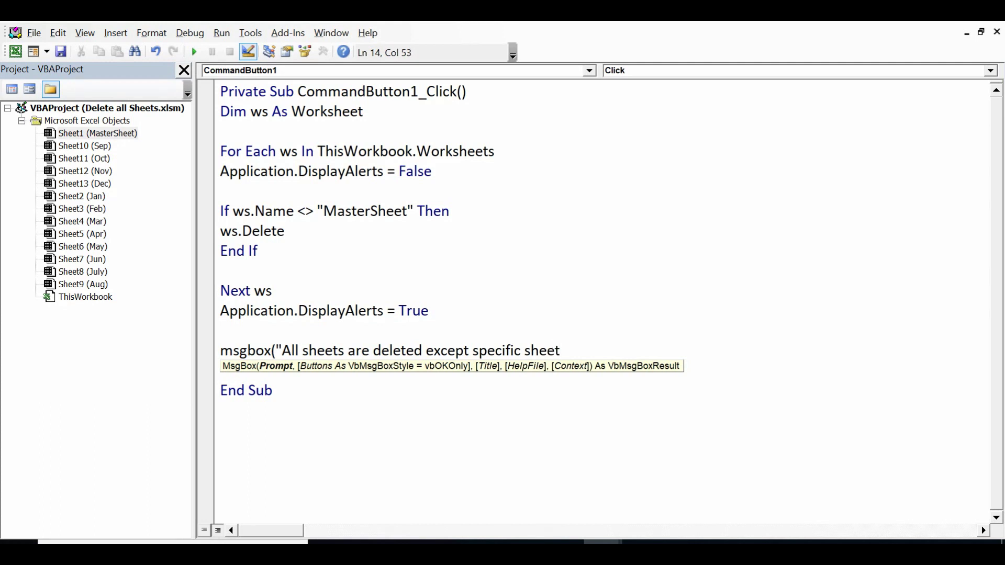
pyautogui.write('")')
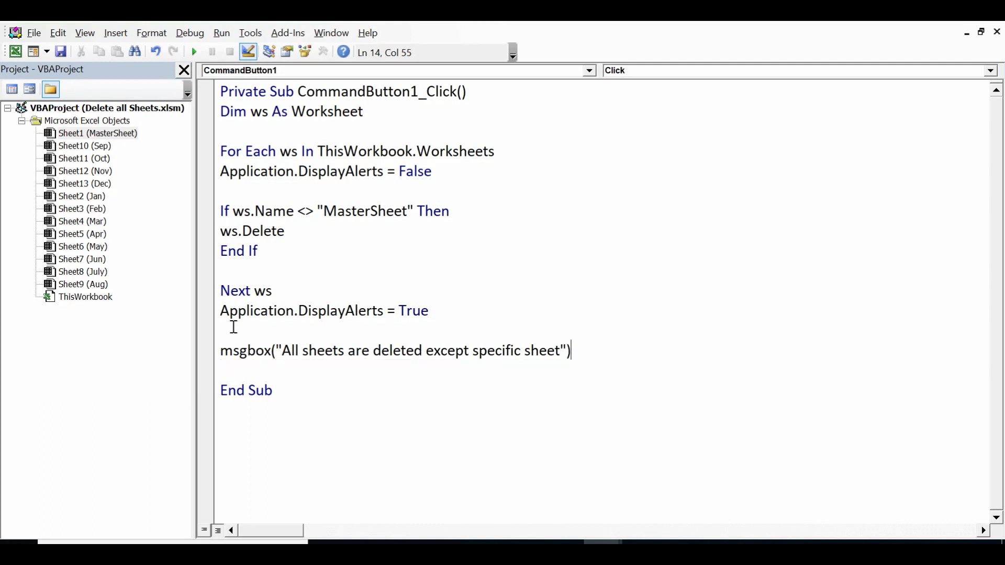
pyautogui.press('Return')
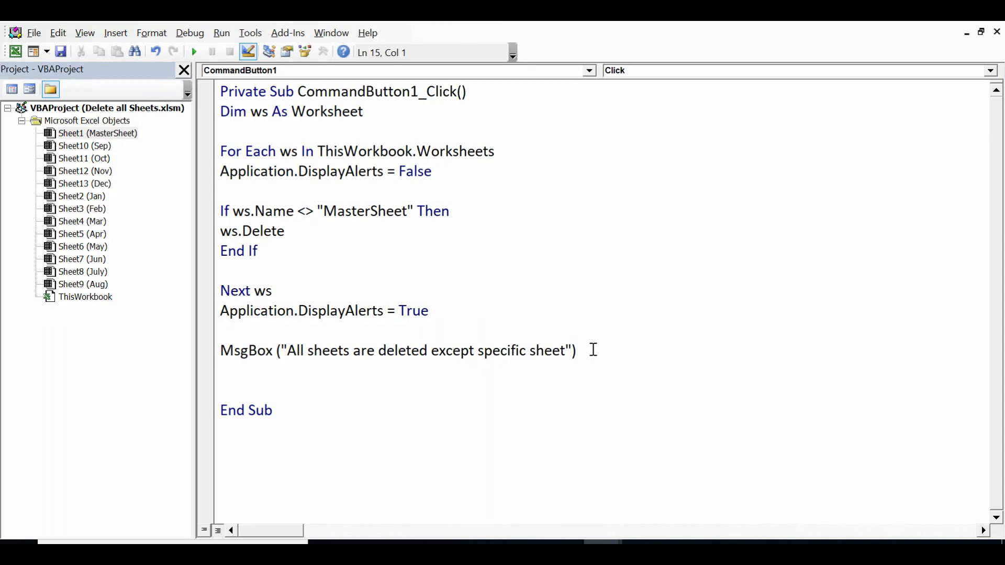
pyautogui.moveTo(593, 350); pyautogui.dragTo(451, 349)
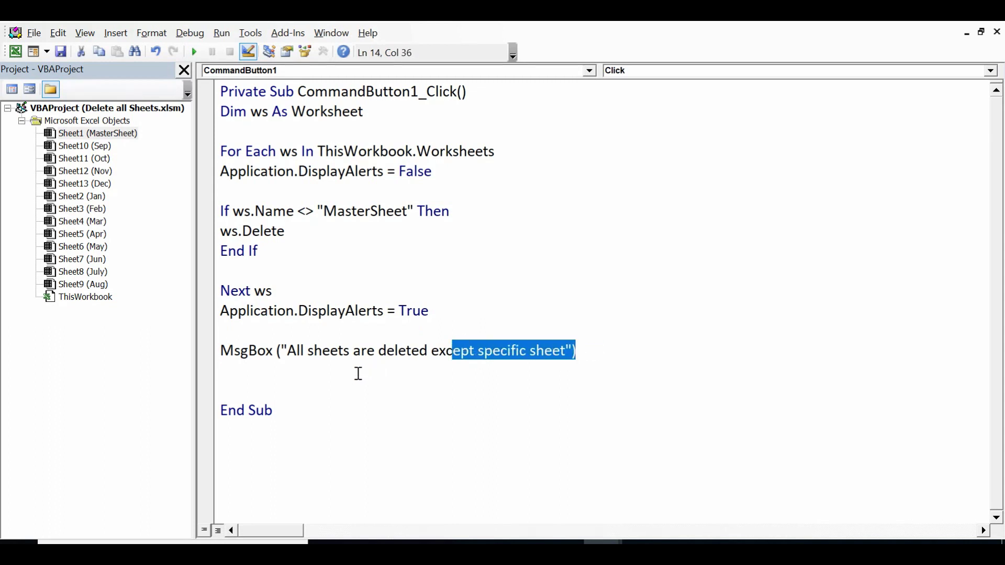
pyautogui.click(244, 382)
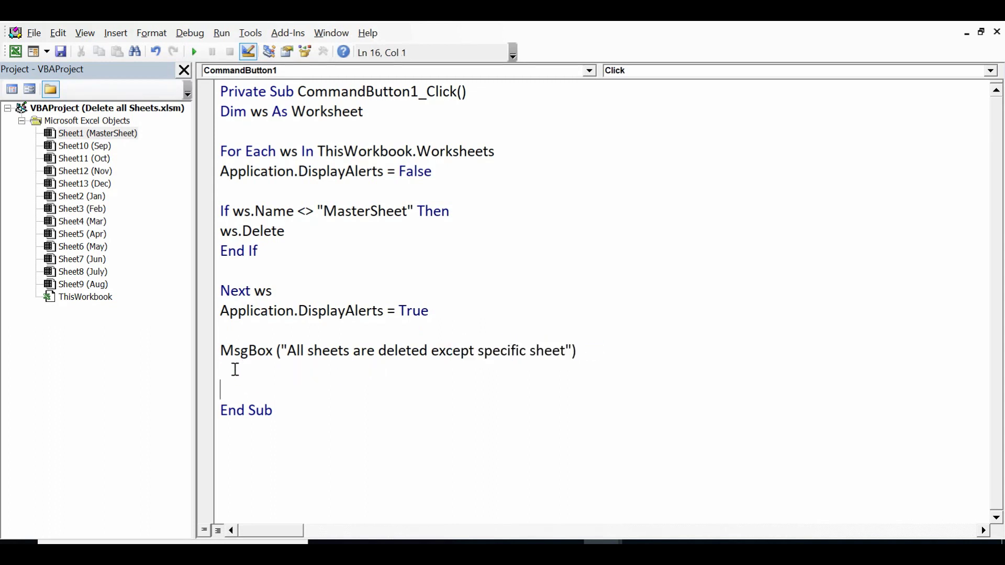
# Add lines activating MasterSheet and selecting its Cells(1, 1).
pyautogui.click(235, 369)
pyautogui.write('worksheets')
pyautogui.write('("')
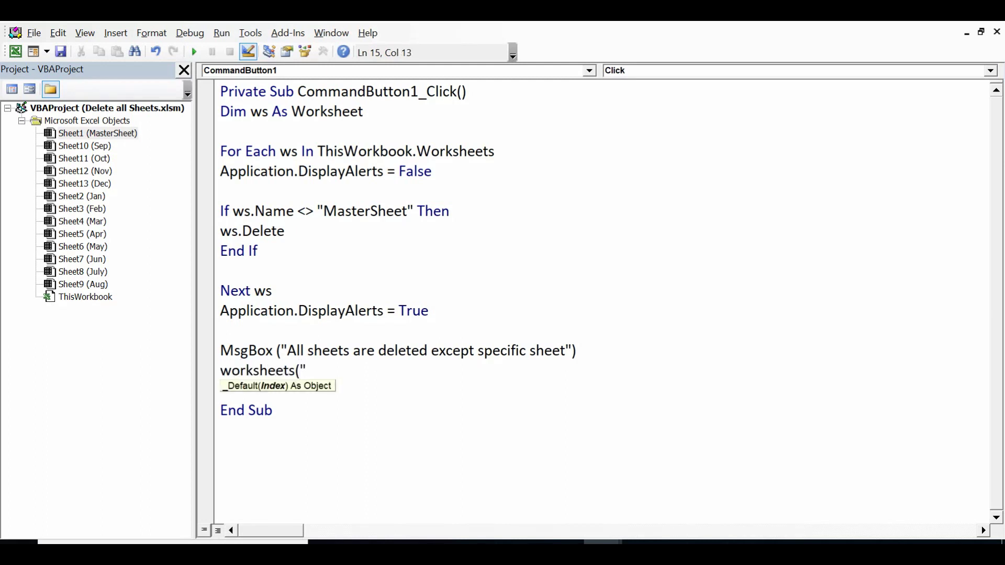
pyautogui.write('MasterS')
pyautogui.write('heet"')
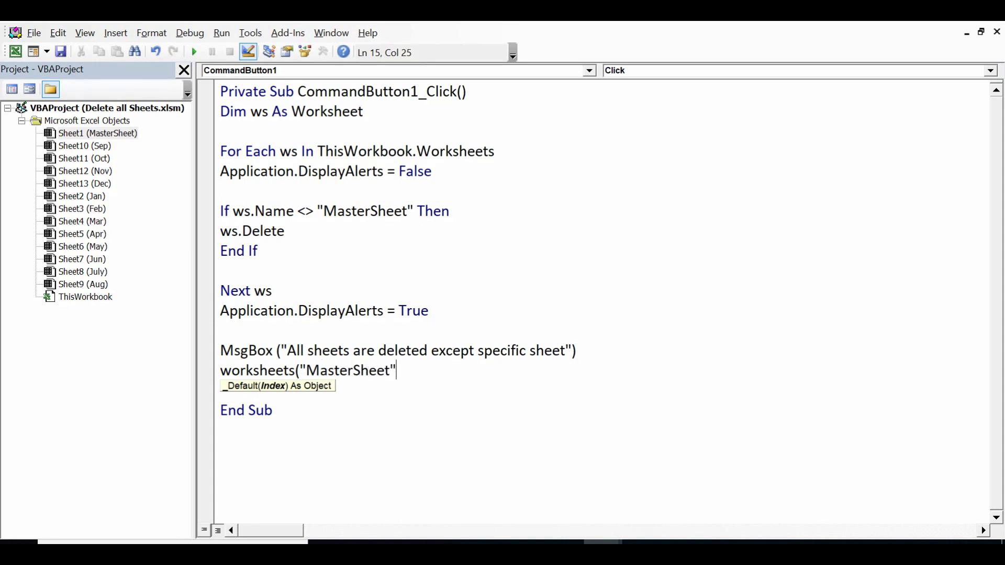
pyautogui.write(').act')
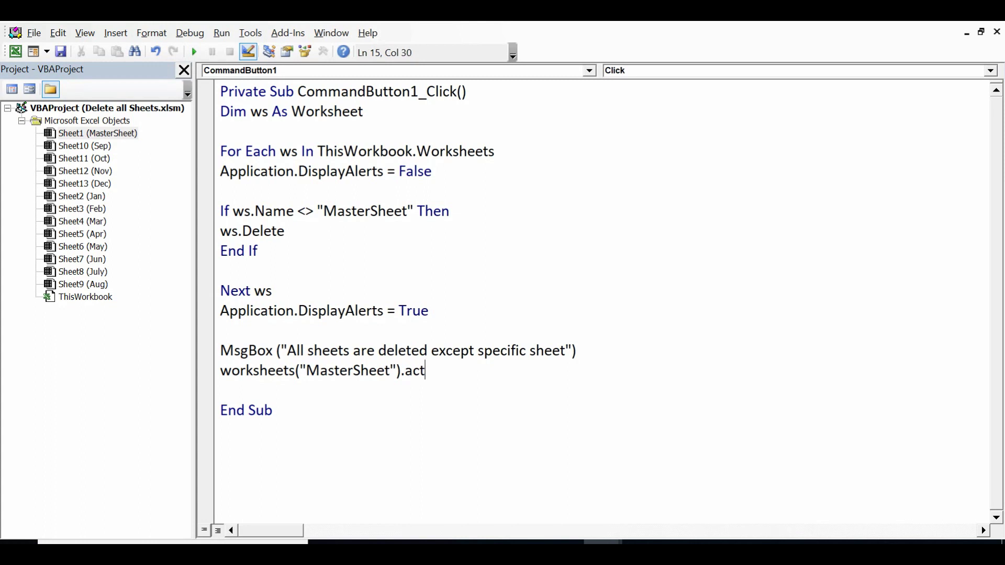
pyautogui.write('ivate')
pyautogui.press('Return')
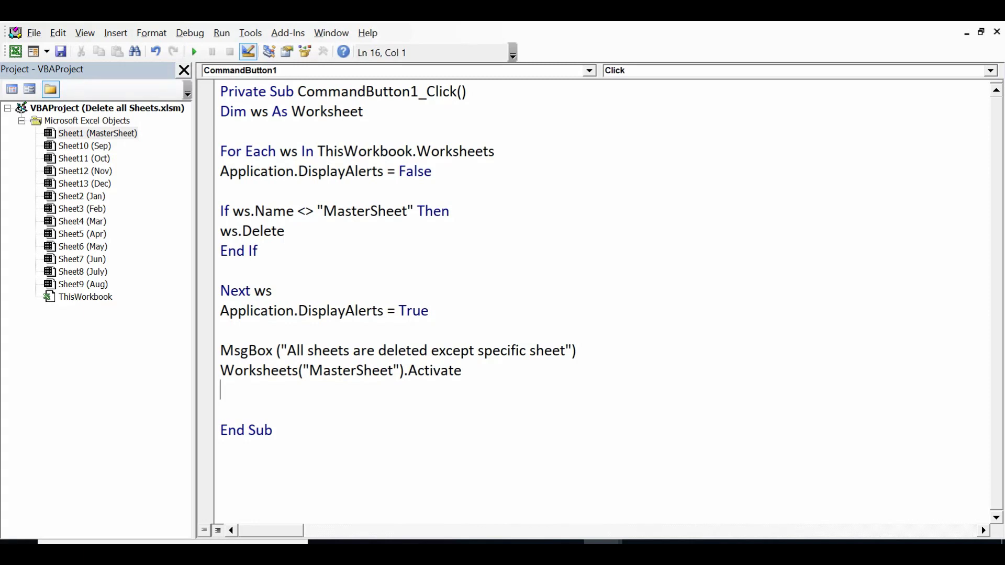
pyautogui.write('work')
pyautogui.write('sheets')
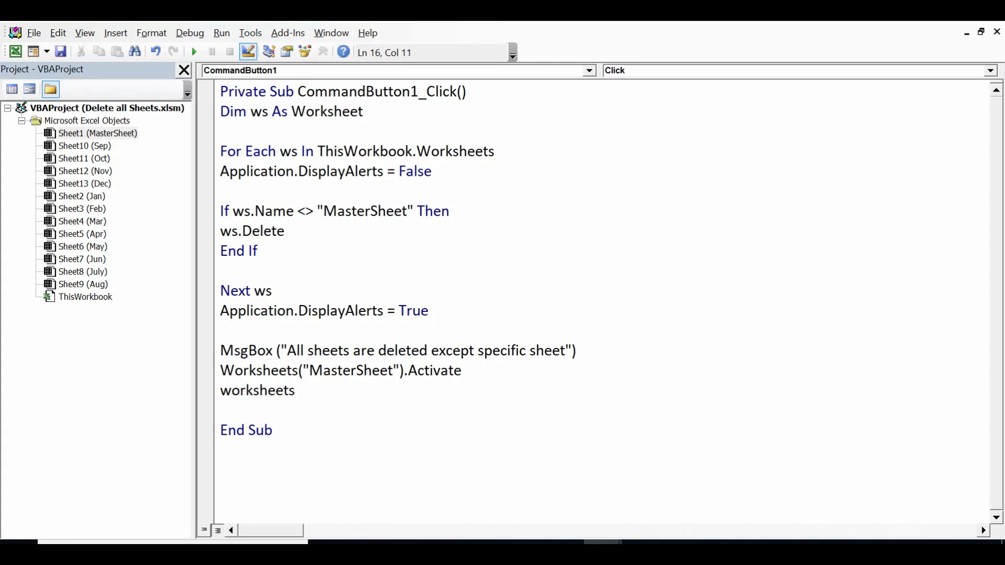
pyautogui.write('("M')
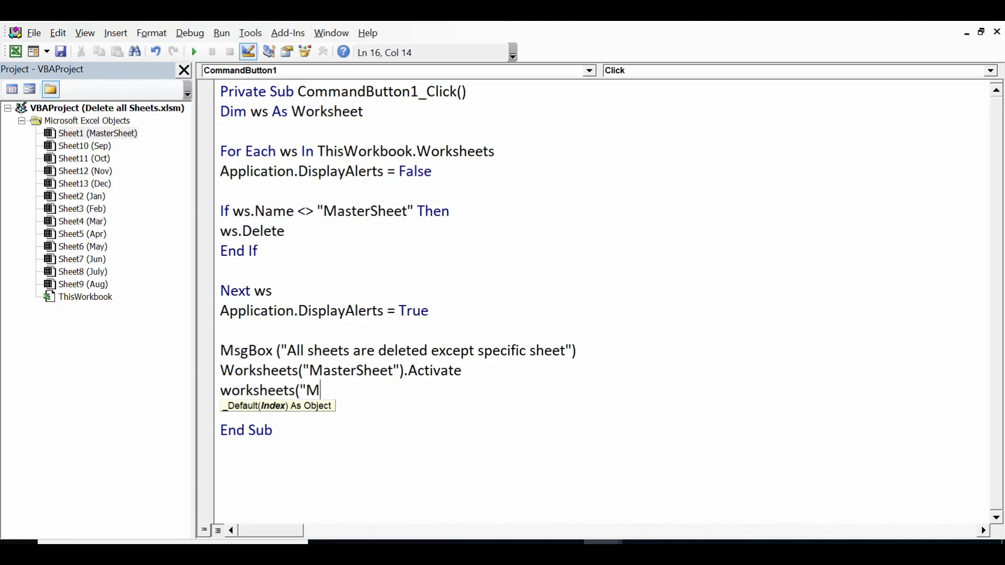
pyautogui.write('asterShee')
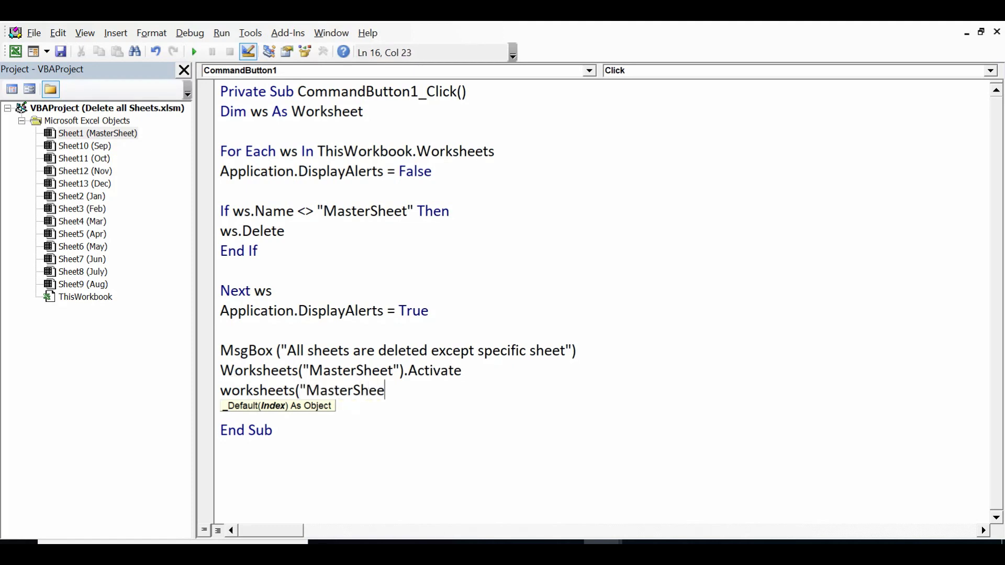
pyautogui.write('t")')
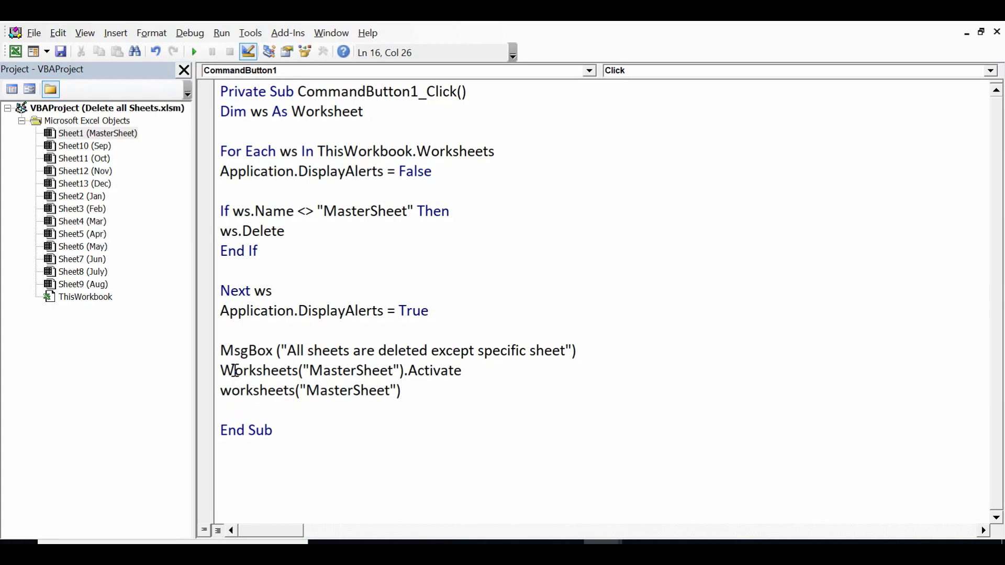
pyautogui.write('.cells(')
pyautogui.write('1, 1')
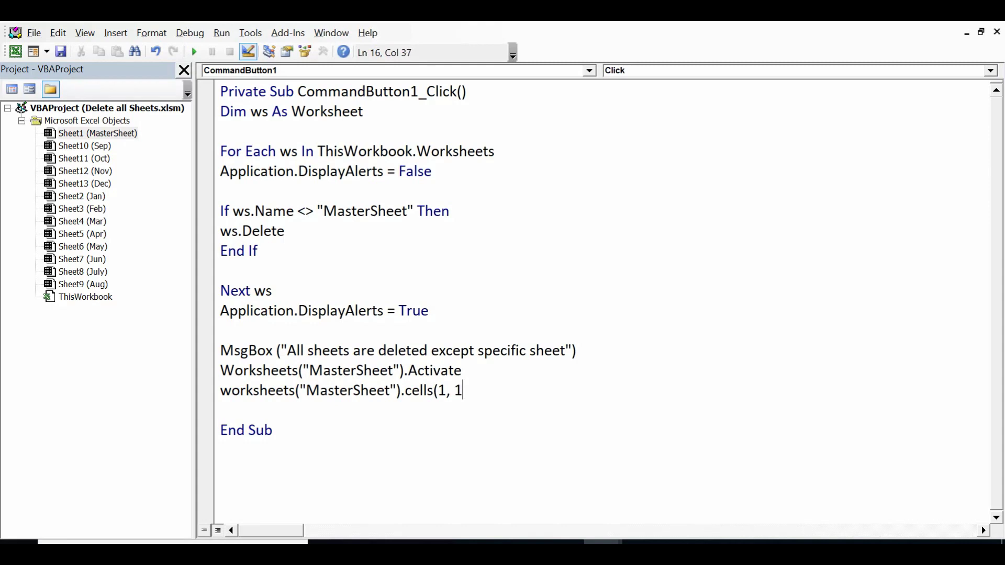
pyautogui.write(').s')
pyautogui.write('elect')
pyautogui.press('Return')
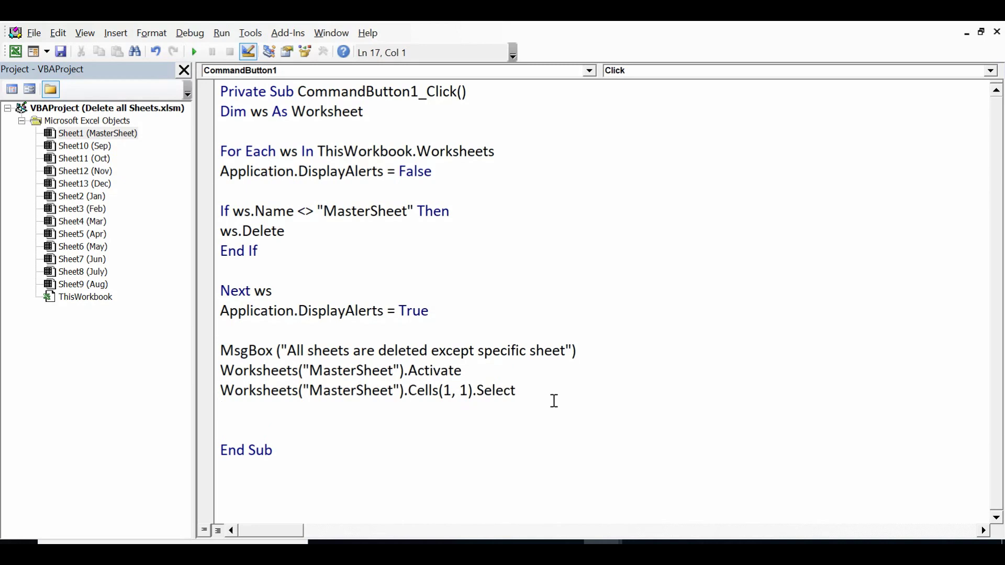
pyautogui.moveTo(542, 399)
pyautogui.mouseDown()
pyautogui.moveTo(316, 218)
pyautogui.moveTo(246, 144)
pyautogui.mouseUp()
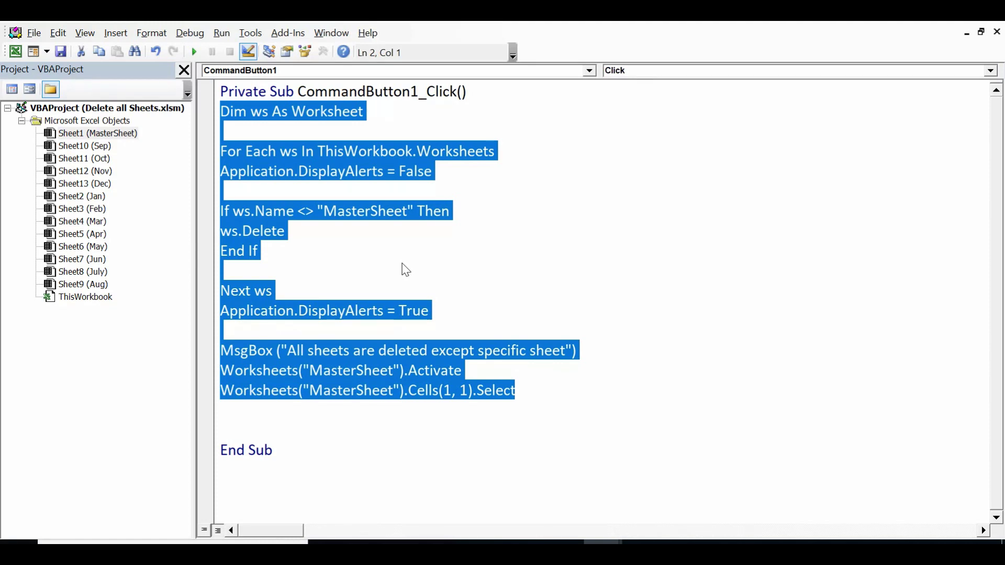
# Review the MasterSheet condition in the code, then return to Excel with Alt+F11.
pyautogui.click(444, 256)
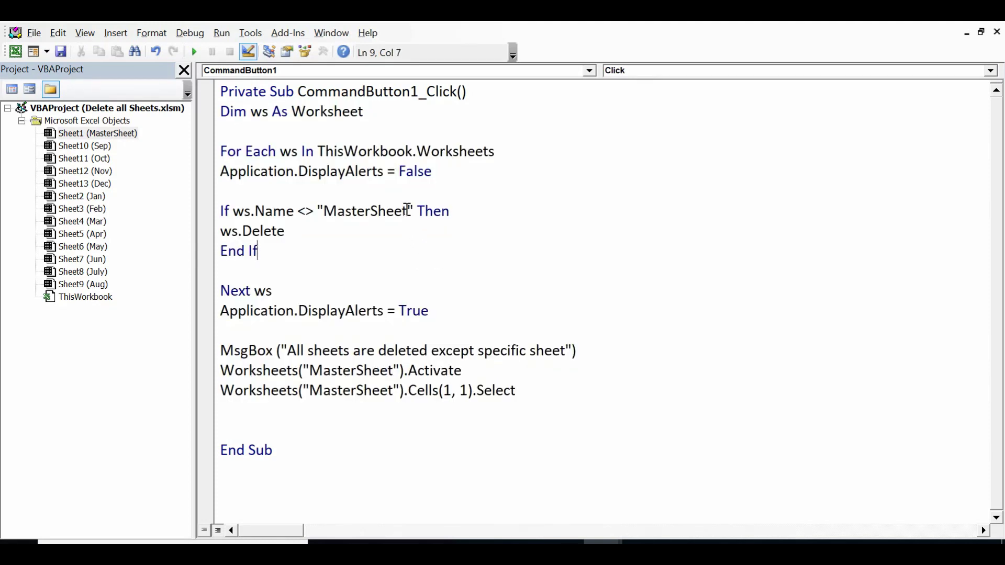
pyautogui.moveTo(407, 211); pyautogui.dragTo(323, 211)
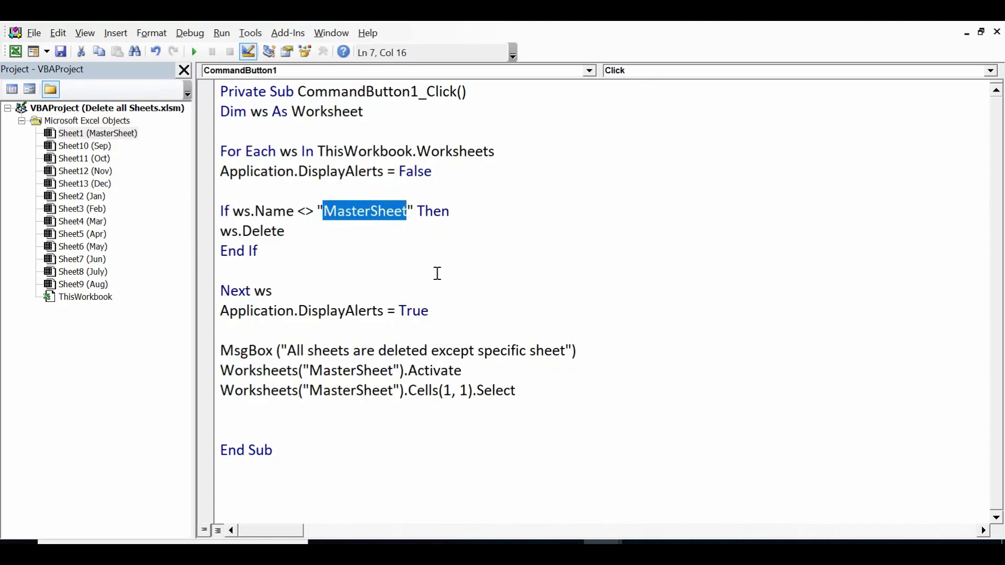
pyautogui.click(487, 265)
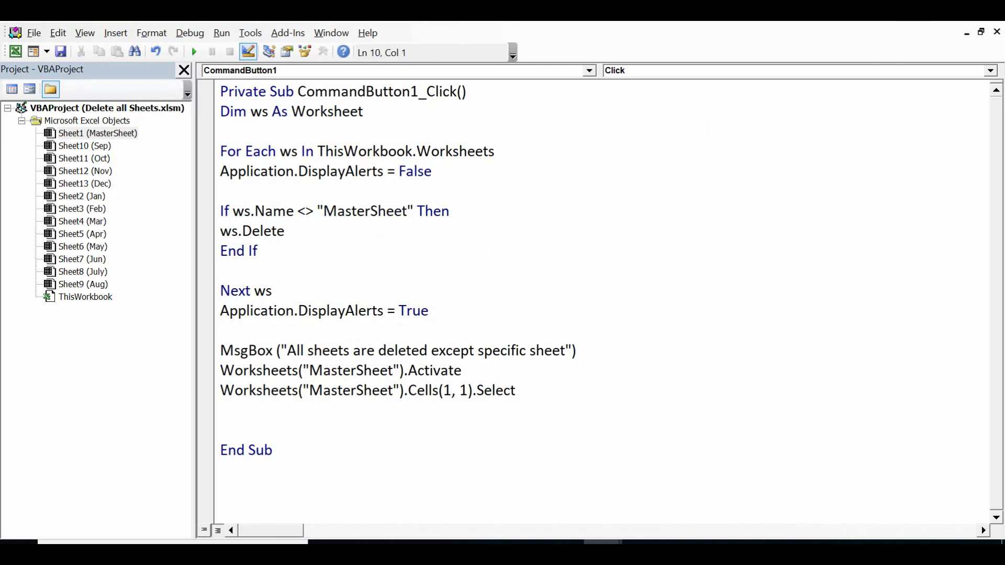
pyautogui.hotkey('alt', 'F11')
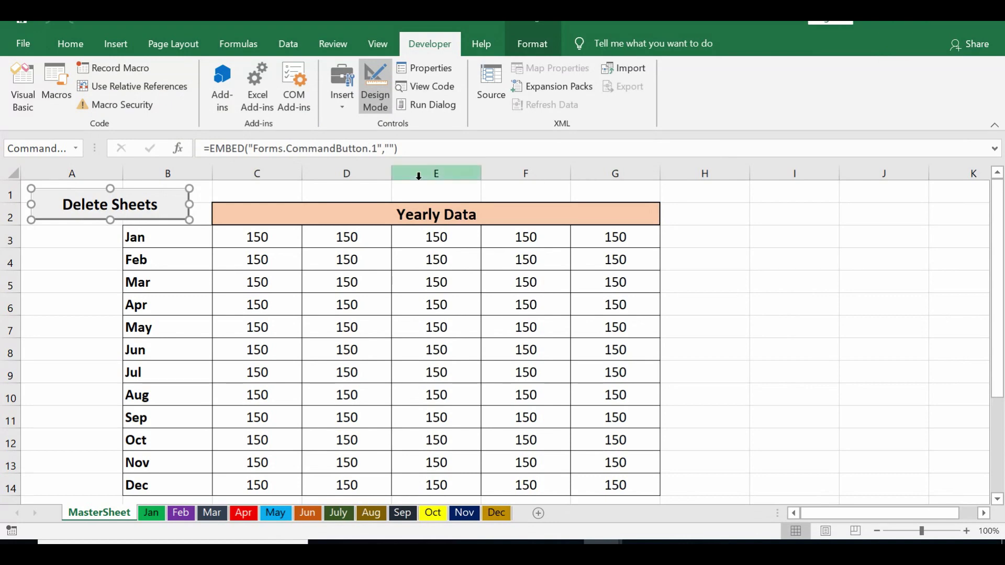
# Exit Design Mode, check the Jan–Apr tabs, and run Delete Sheets from MasterSheet.
pyautogui.click(368, 92)
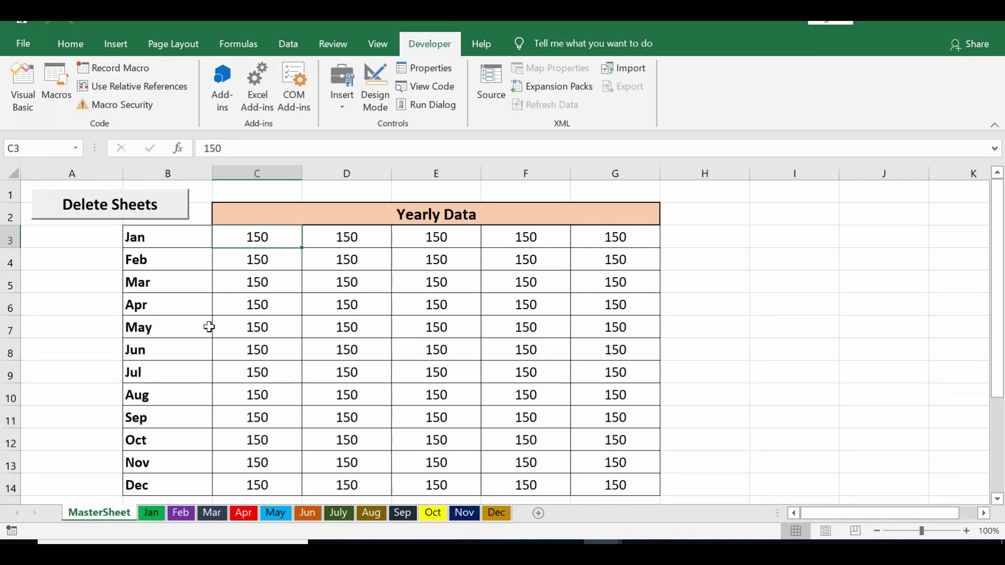
pyautogui.click(158, 513)
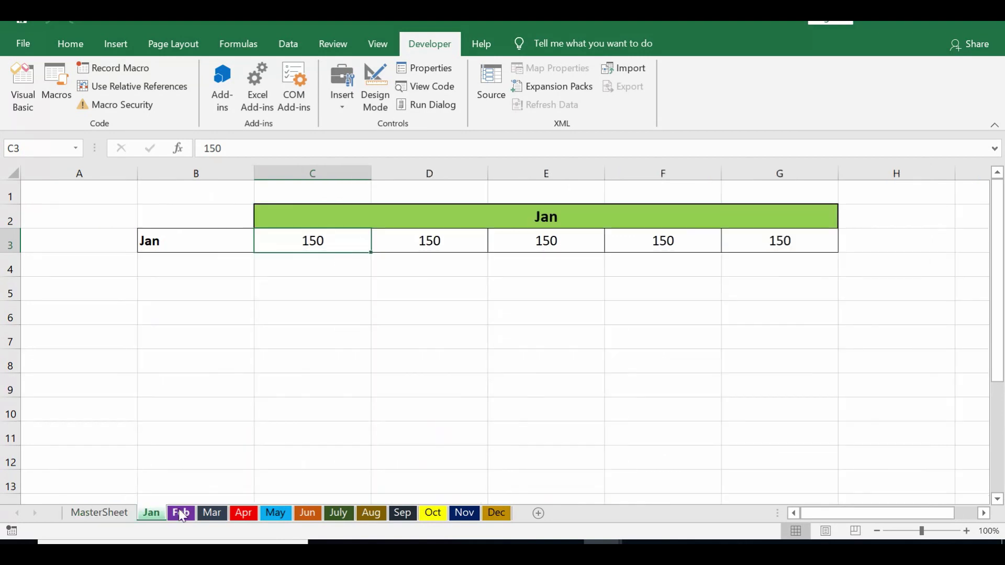
pyautogui.click(212, 513)
pyautogui.click(243, 513)
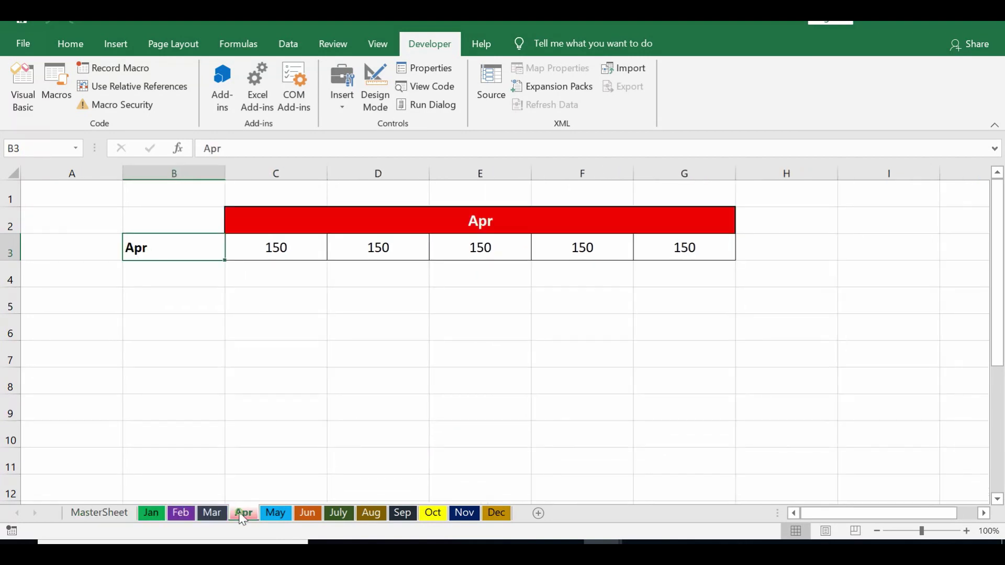
pyautogui.click(105, 514)
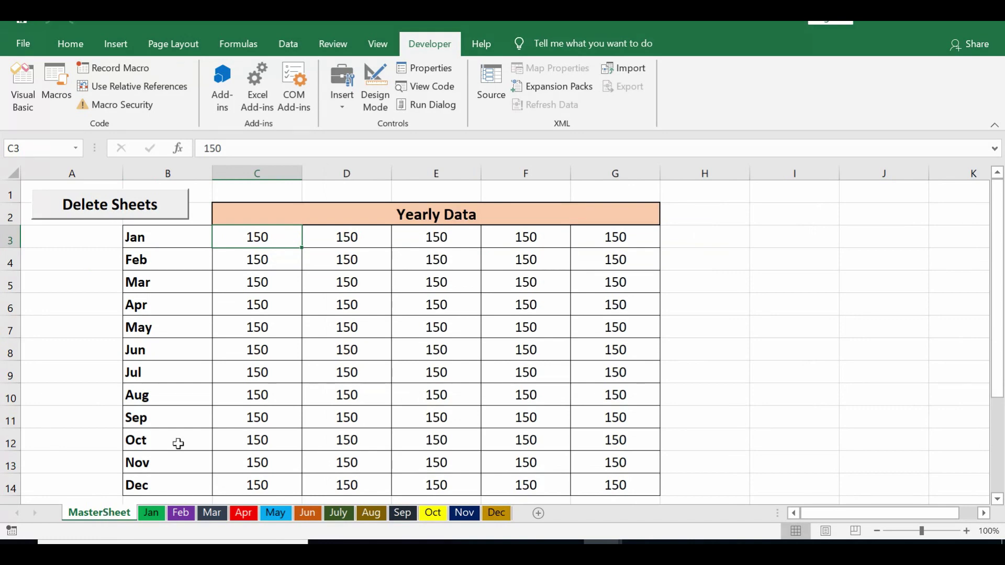
pyautogui.click(130, 208)
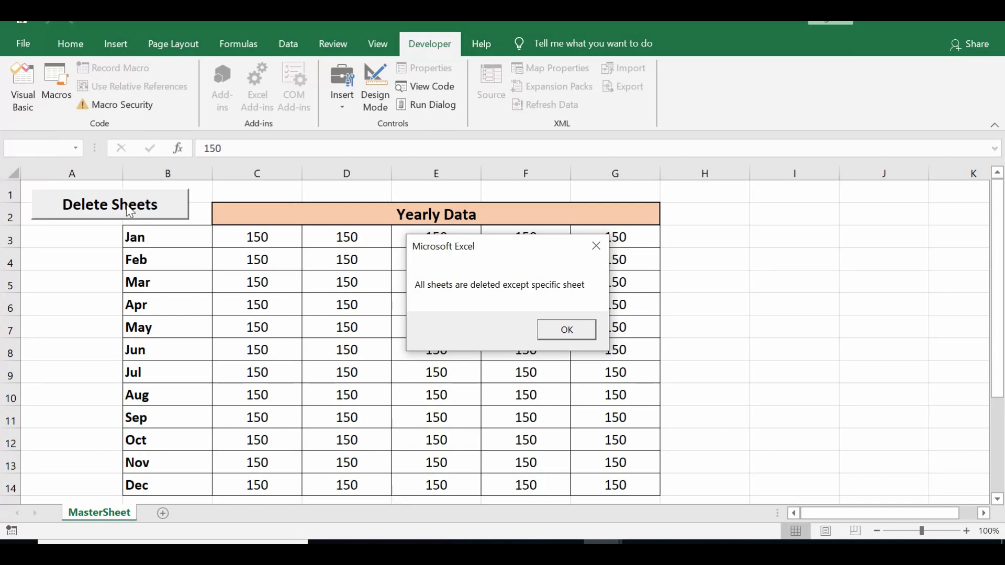
# Dismiss the confirmation, then reopen the Delete Sheets button's VBA code in Design Mode.
pyautogui.click(567, 330)
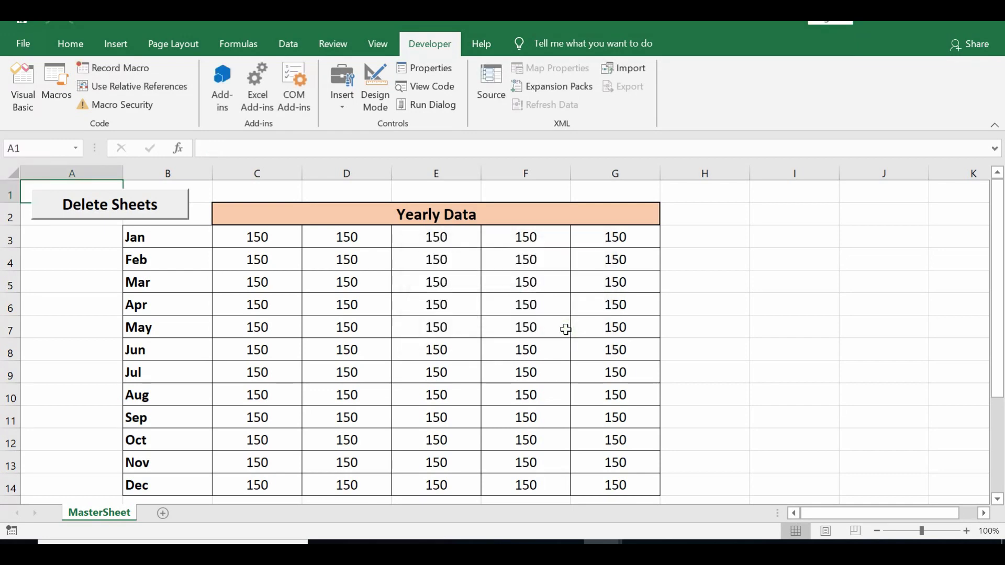
pyautogui.click(293, 236)
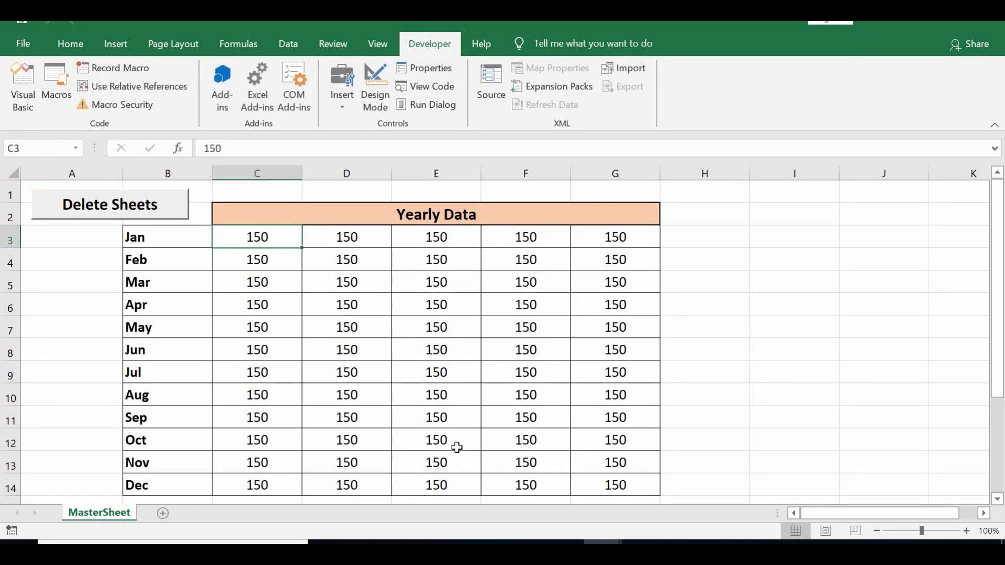
pyautogui.click(372, 98)
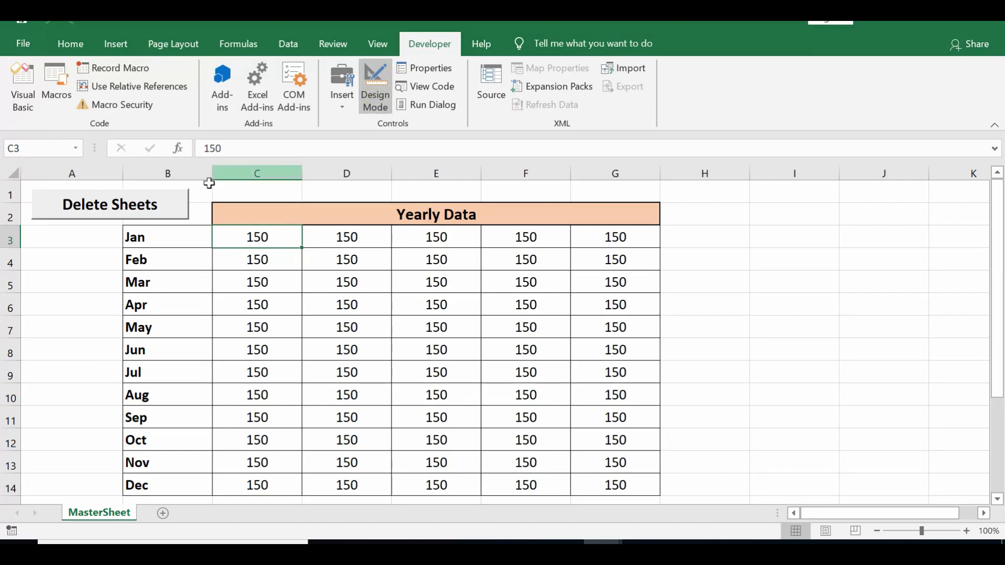
pyautogui.doubleClick(151, 202)
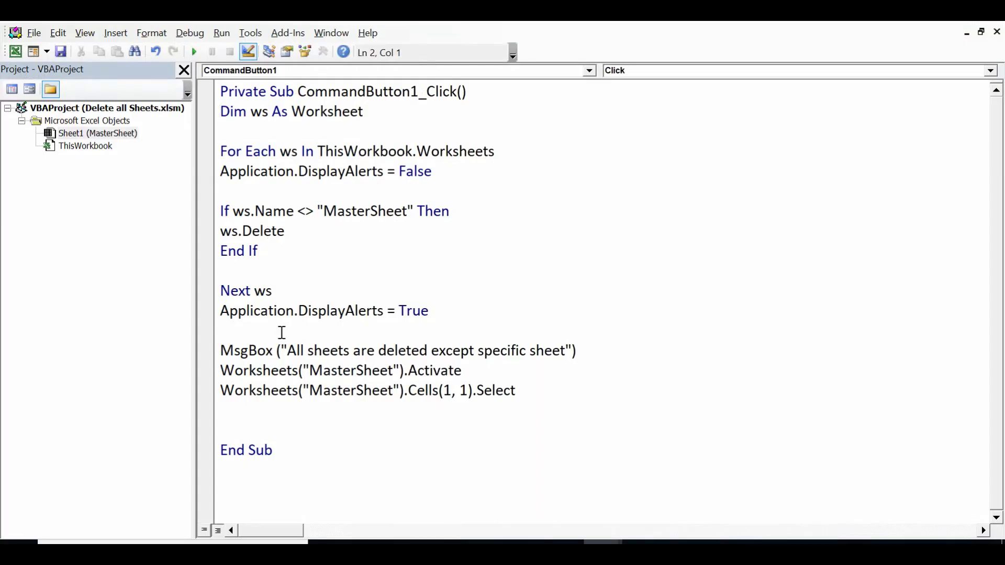
pyautogui.click(237, 424)
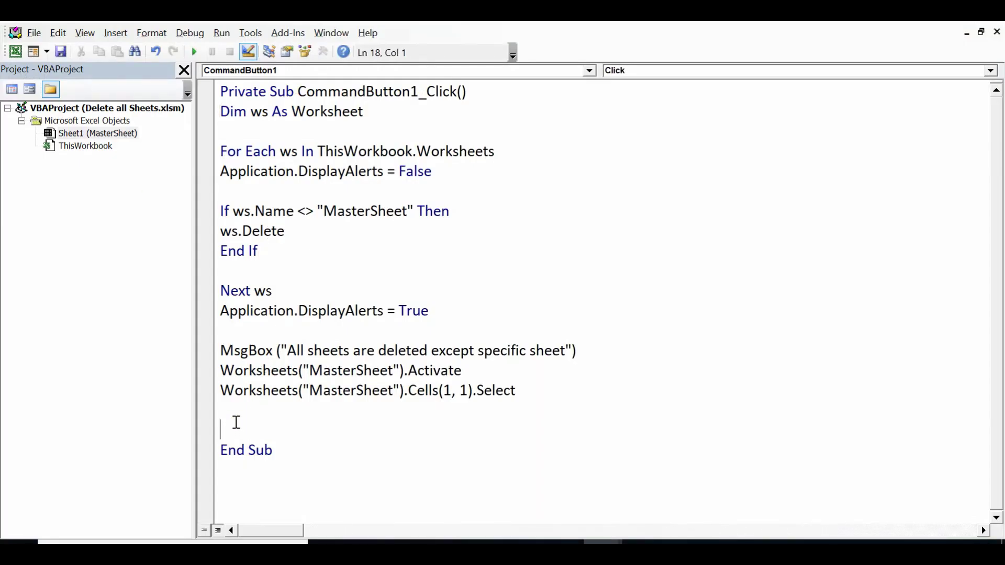